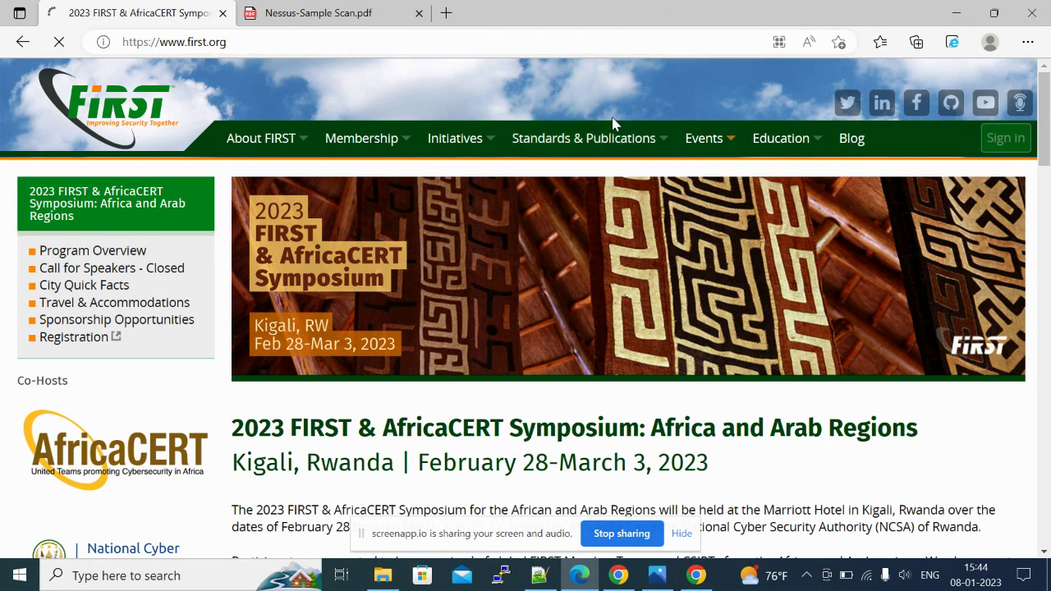
Open the CVSS v3.1 Calculator from the Common Vulnerability Scoring System section of the FIRST website
{"action": "mouse_move", "coordinate": [616, 136]}
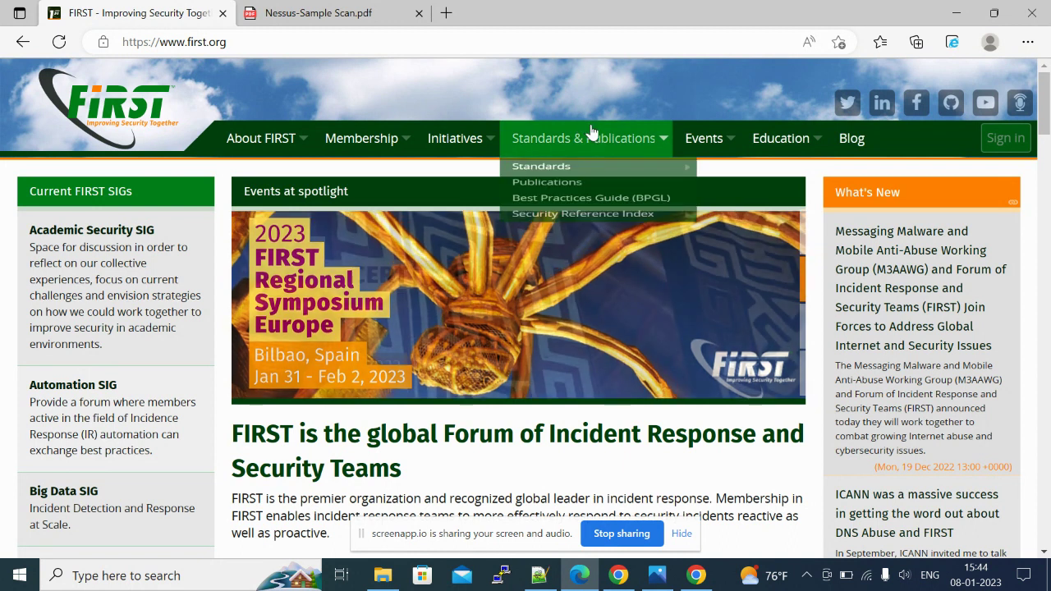
{"action": "mouse_move", "coordinate": [595, 170]}
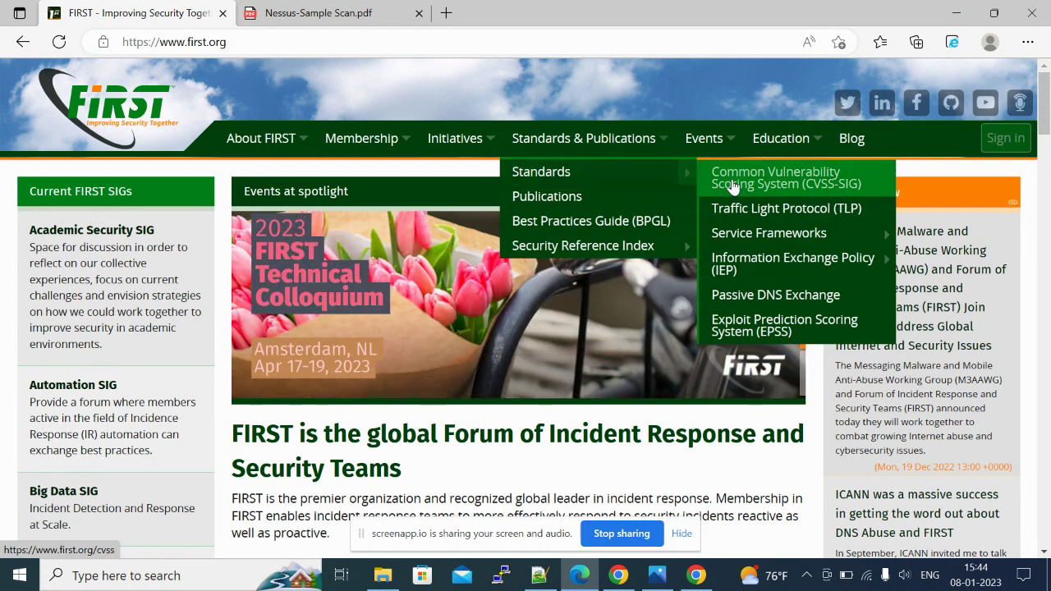
{"action": "left_click", "coordinate": [731, 186]}
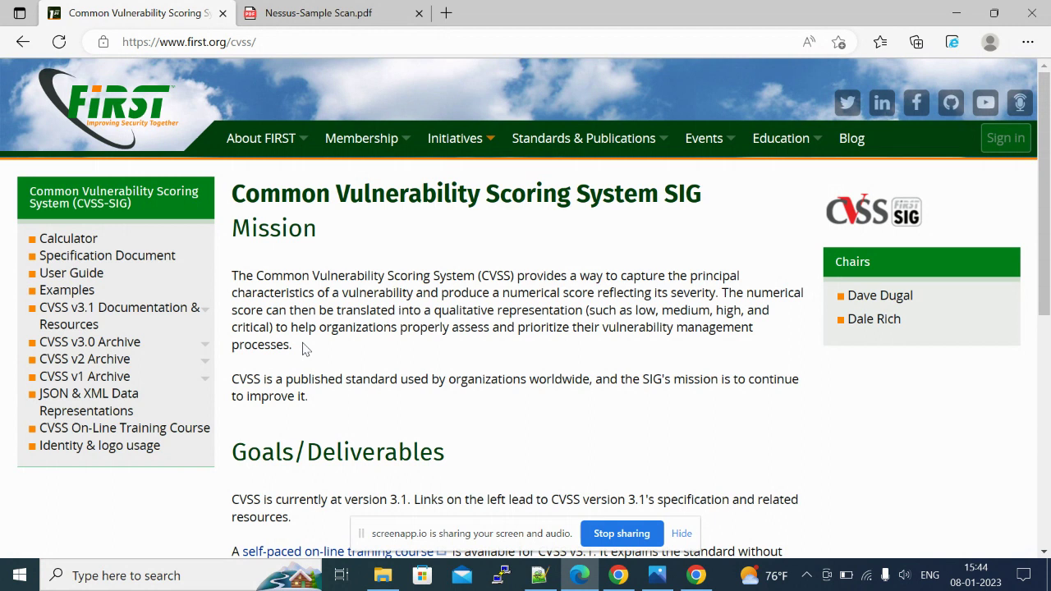
{"action": "left_click", "coordinate": [73, 359]}
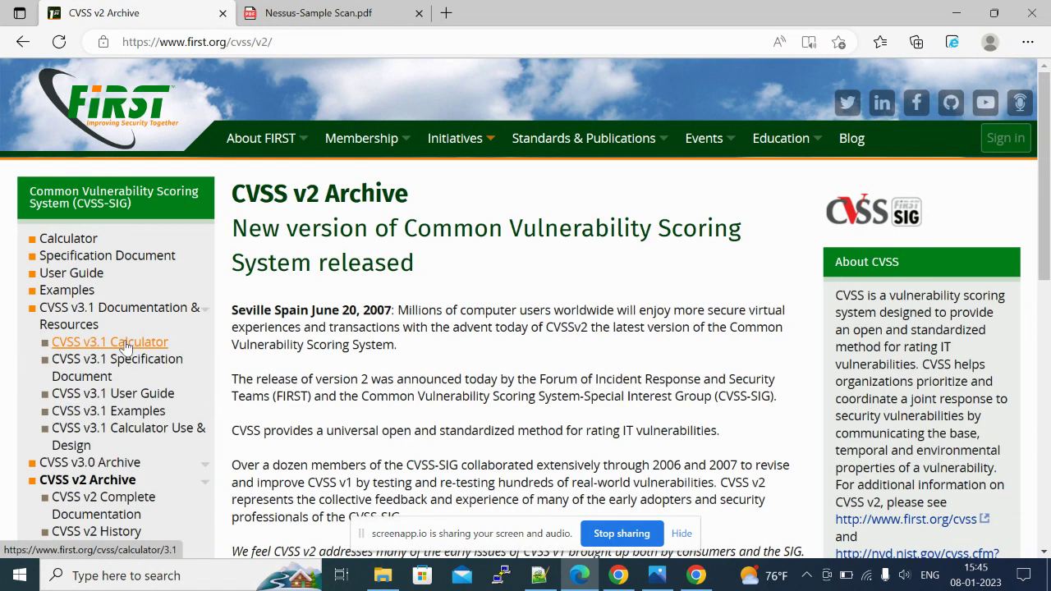
{"action": "left_click", "coordinate": [127, 342]}
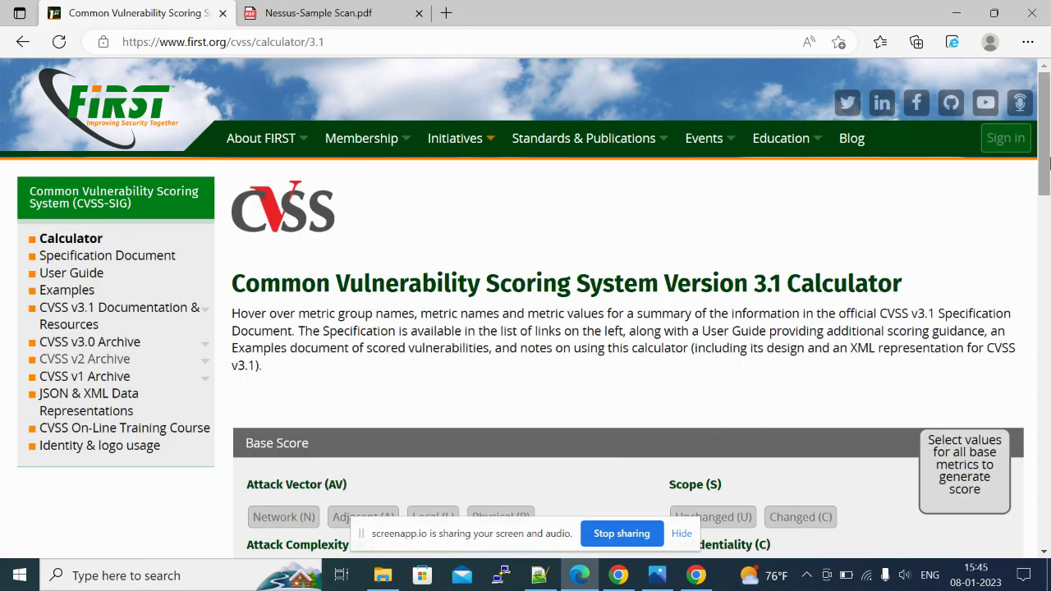
Set the base metrics Attack Vector to Network and Attack Complexity to Low
{"action": "left_click_drag", "start_coordinate": [1045, 163], "coordinate": [1046, 181]}
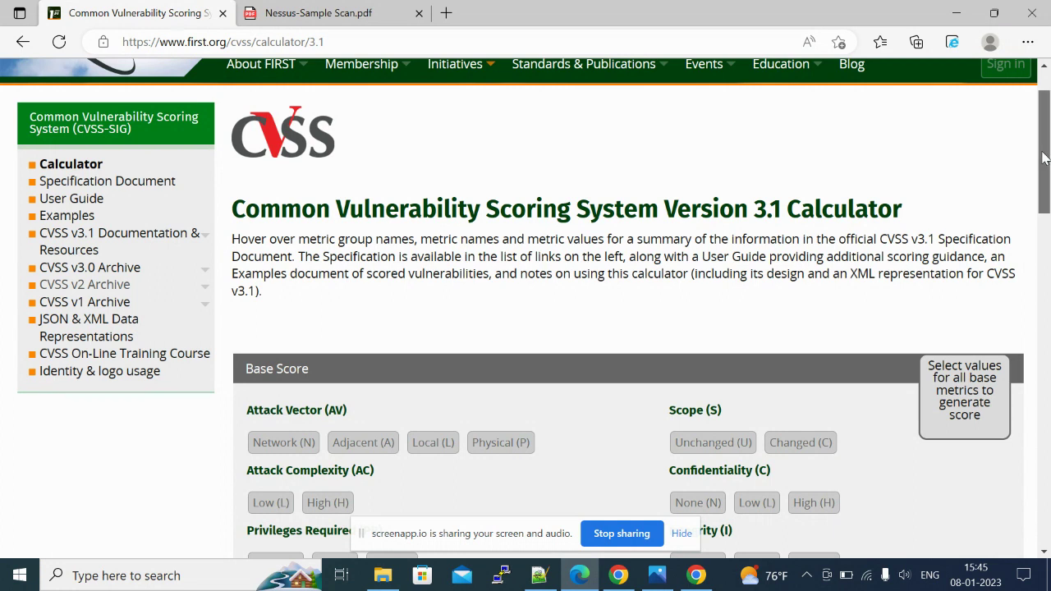
{"action": "mouse_move", "coordinate": [1045, 189]}
{"action": "left_mouse_down"}
{"action": "mouse_move", "coordinate": [1045, 401]}
{"action": "mouse_move", "coordinate": [1046, 176]}
{"action": "left_mouse_up"}
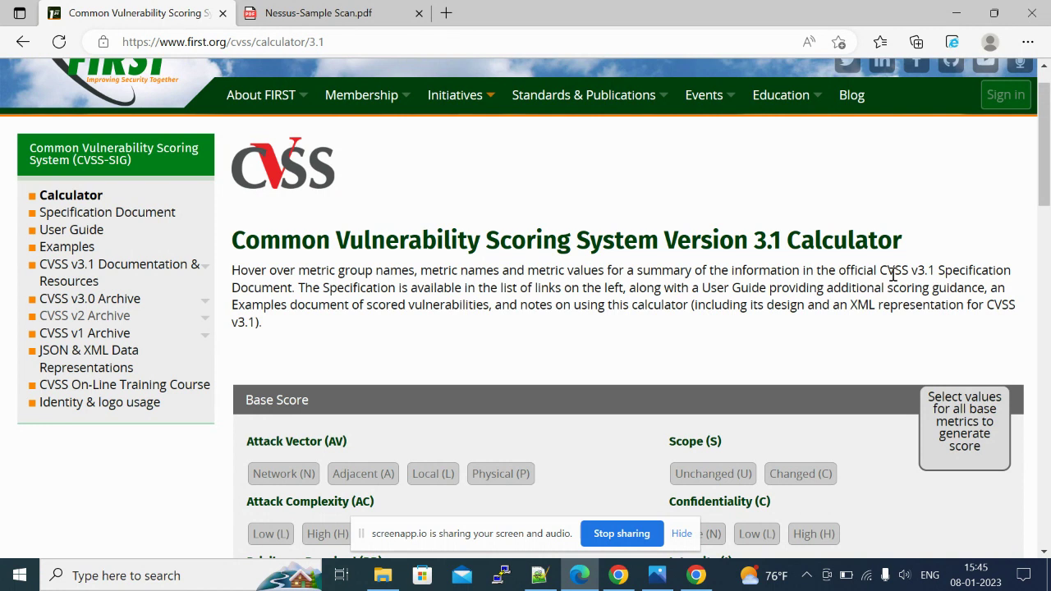
{"action": "scroll", "coordinate": [1049, 205], "scroll_direction": "down", "scroll_amount": 2}
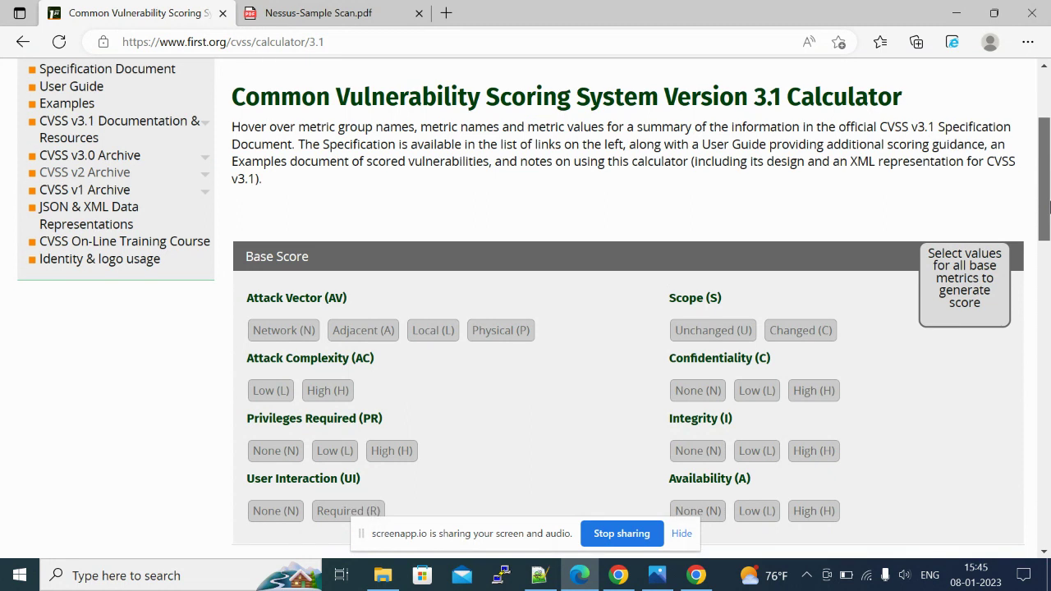
{"action": "scroll", "coordinate": [1049, 205], "scroll_direction": "down", "scroll_amount": 3}
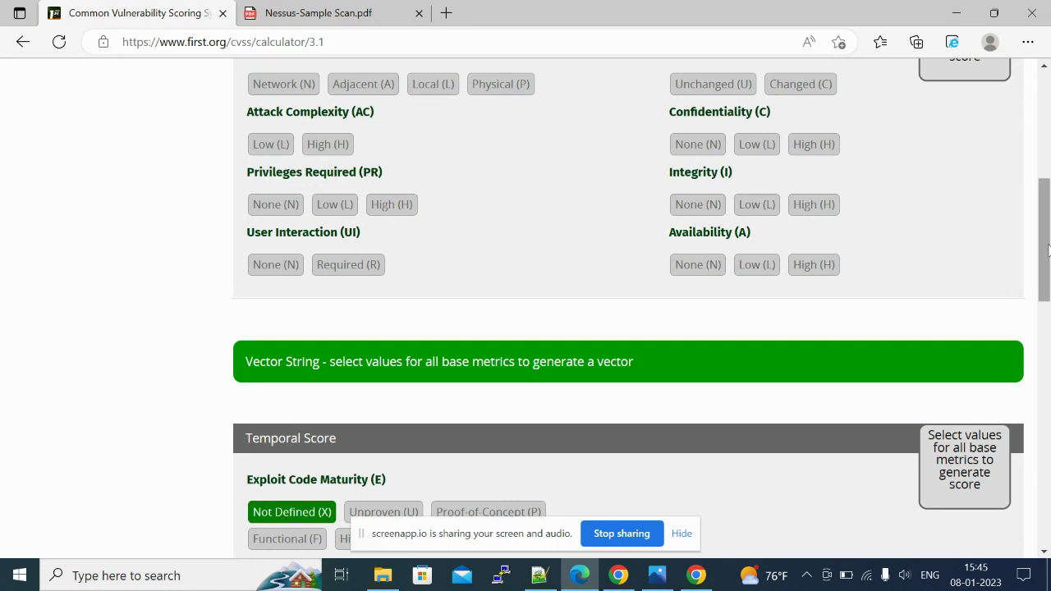
{"action": "left_click_drag", "start_coordinate": [1048, 250], "coordinate": [1049, 123]}
{"action": "left_click_drag", "start_coordinate": [1048, 180], "coordinate": [1049, 228]}
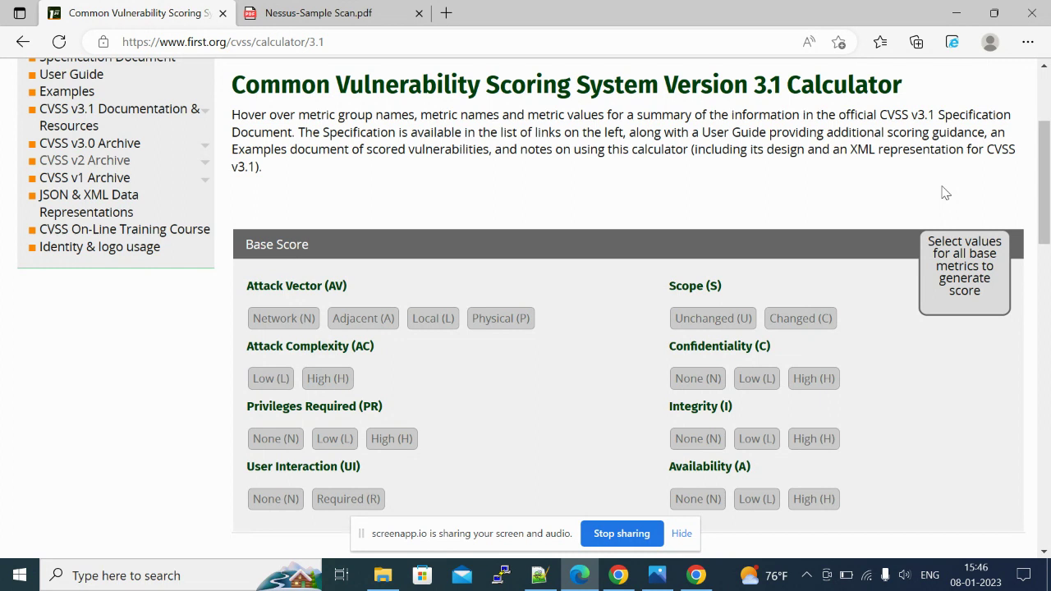
{"action": "left_click", "coordinate": [299, 329]}
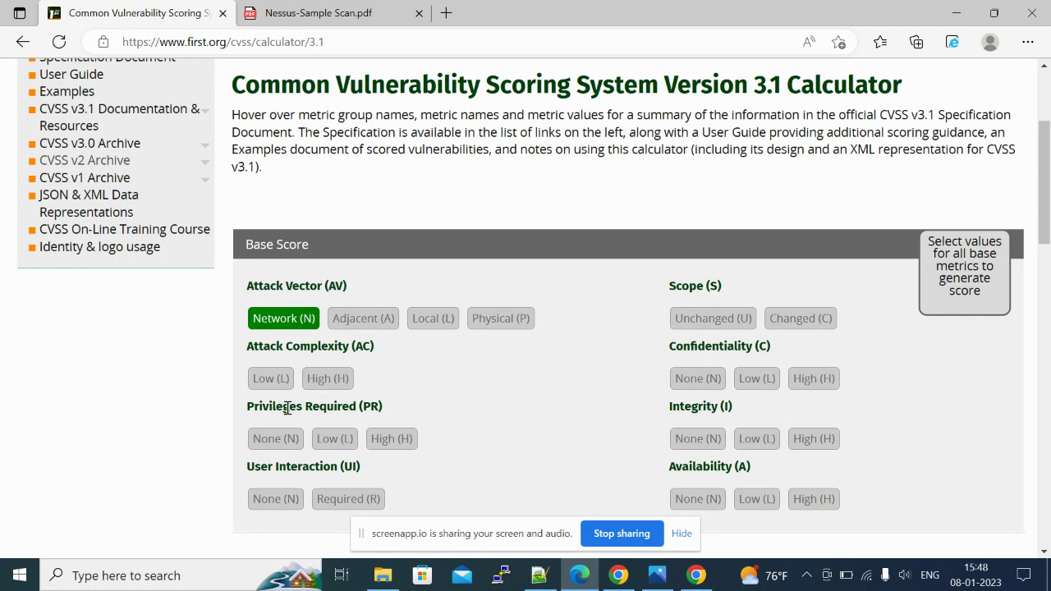
{"action": "mouse_move", "coordinate": [266, 393]}
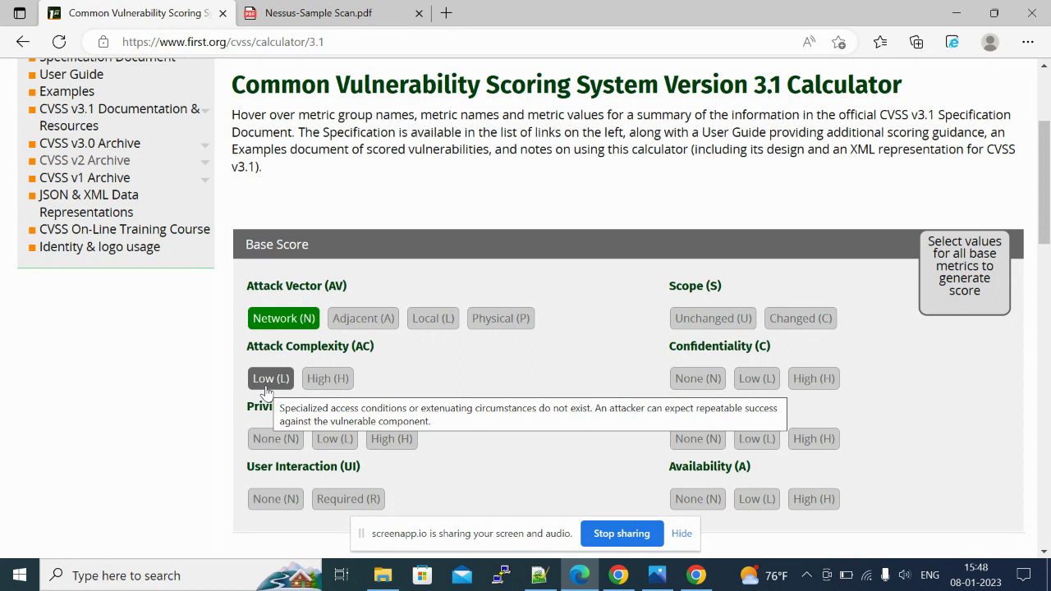
{"action": "left_click", "coordinate": [266, 384]}
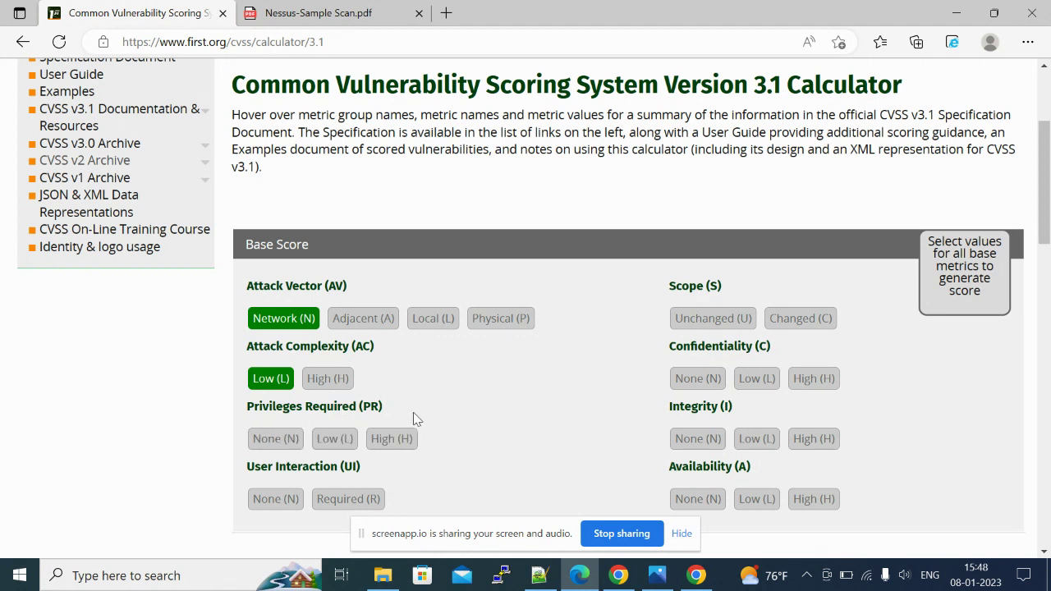
Set Privileges Required to Low and User Interaction to Required in the Base Score section
{"action": "mouse_move", "coordinate": [406, 419]}
{"action": "mouse_move", "coordinate": [351, 429]}
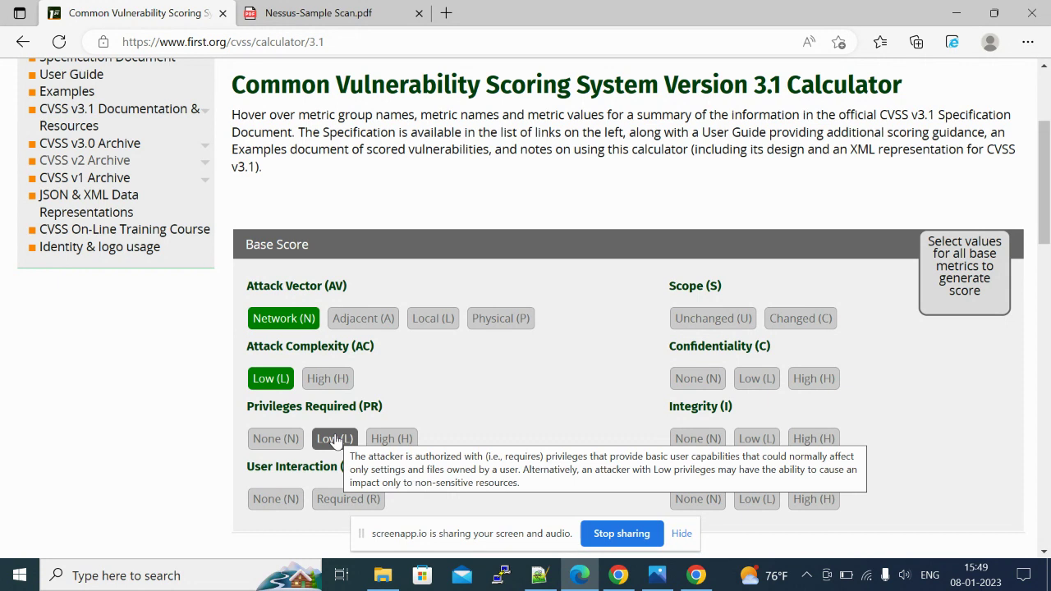
{"action": "left_click", "coordinate": [336, 440]}
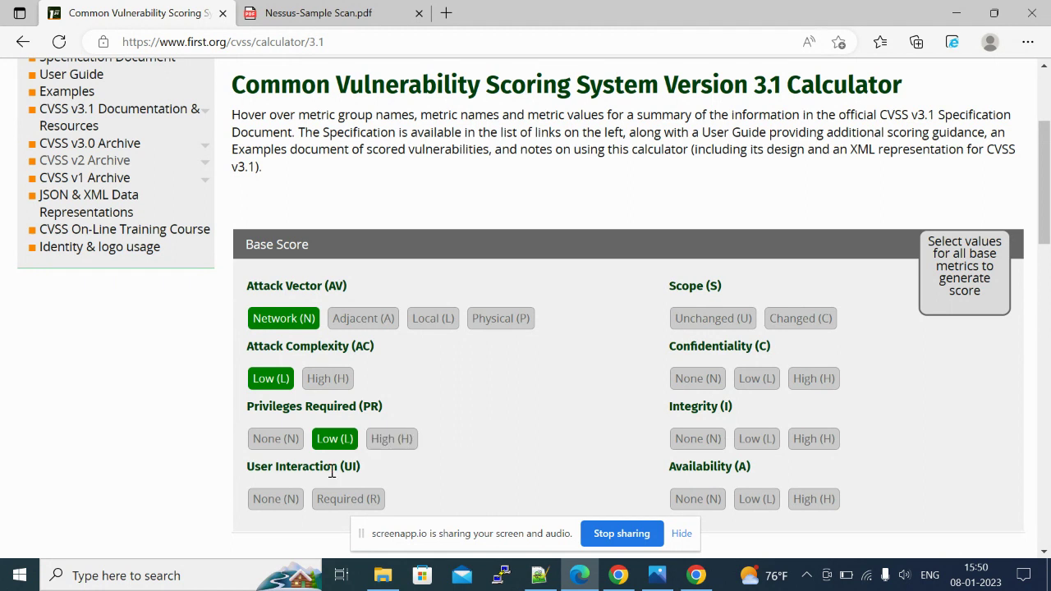
{"action": "left_click", "coordinate": [264, 507]}
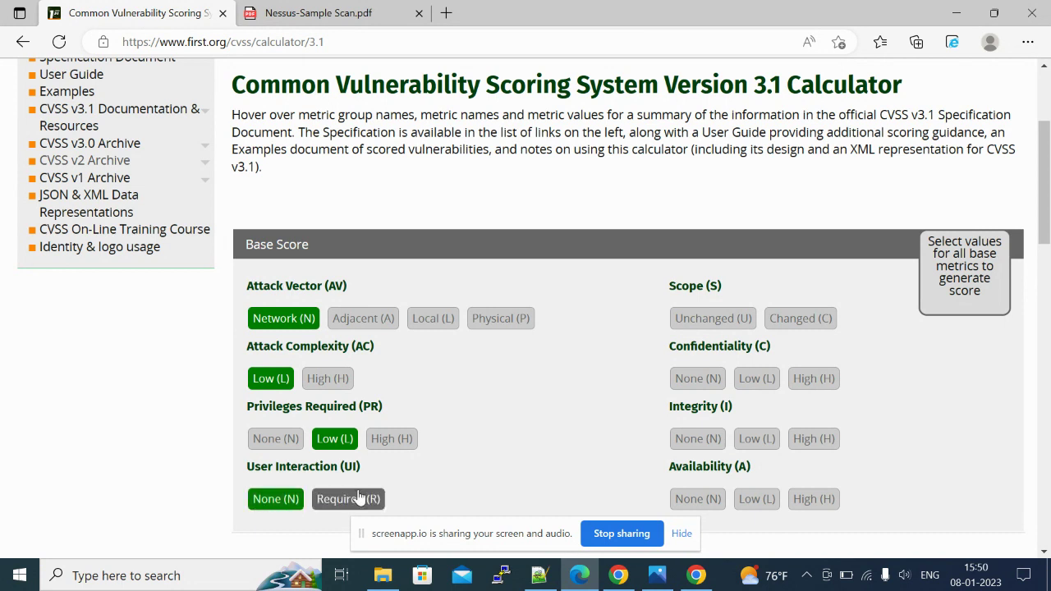
{"action": "mouse_move", "coordinate": [403, 485]}
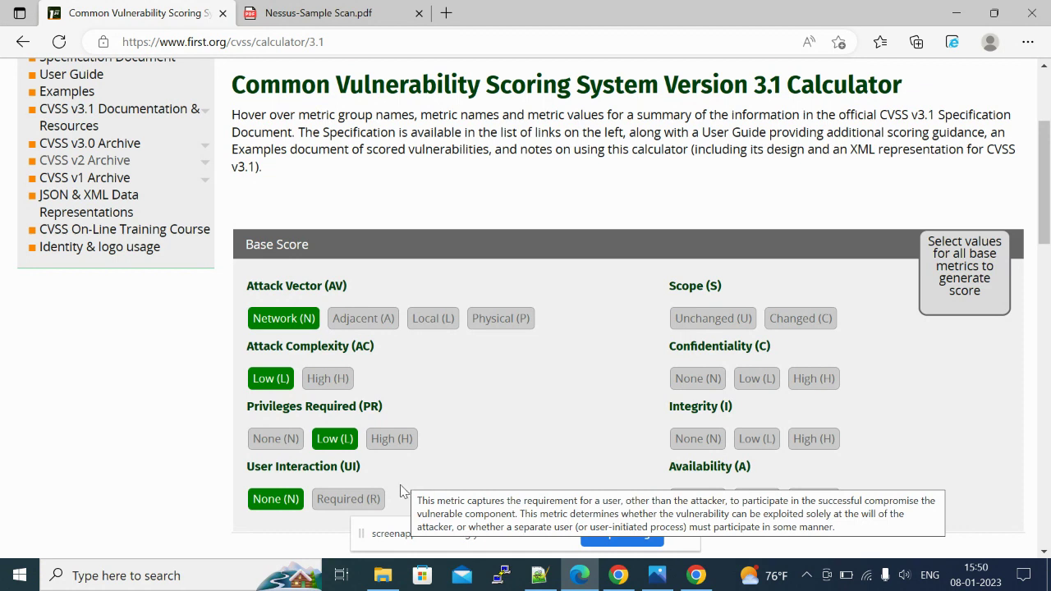
{"action": "left_click", "coordinate": [370, 500]}
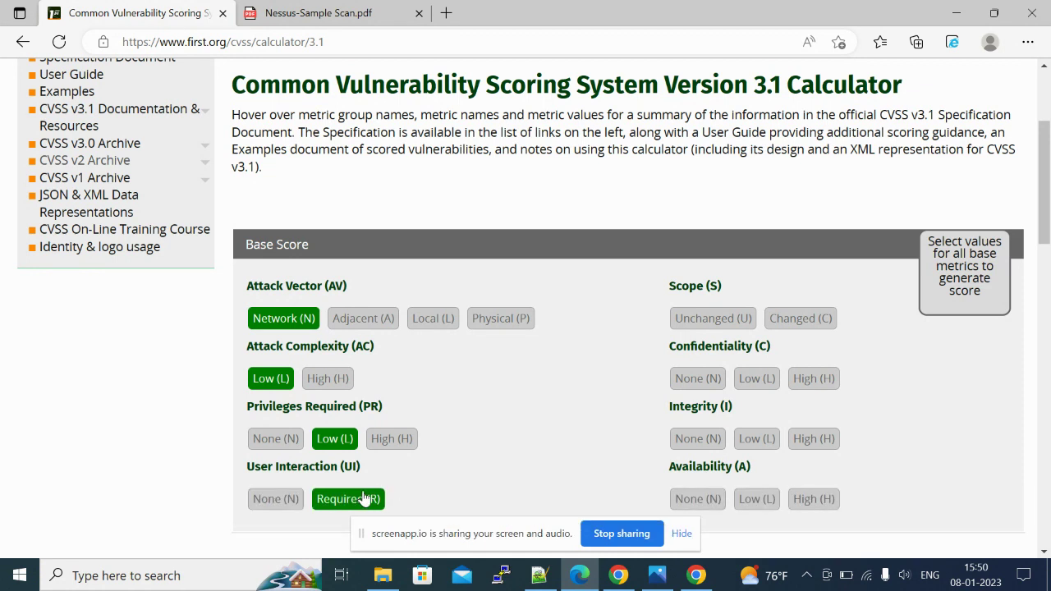
{"action": "mouse_move", "coordinate": [399, 482]}
{"action": "mouse_move", "coordinate": [281, 505]}
Try both Scope options in the Base Score section and settle on Unchanged
{"action": "mouse_move", "coordinate": [279, 286]}
{"action": "mouse_move", "coordinate": [542, 349]}
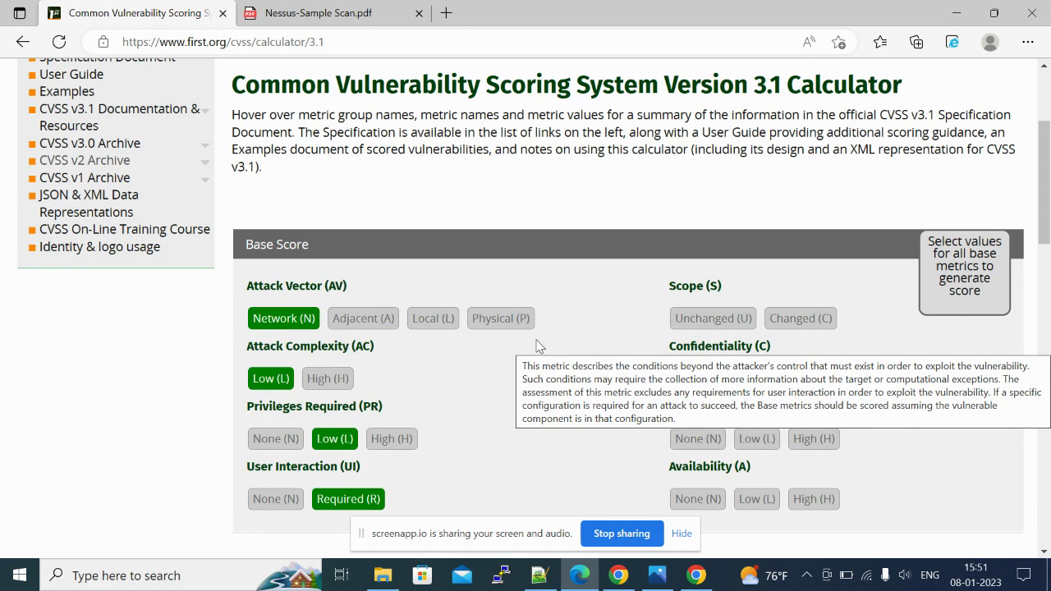
{"action": "left_click", "coordinate": [685, 325]}
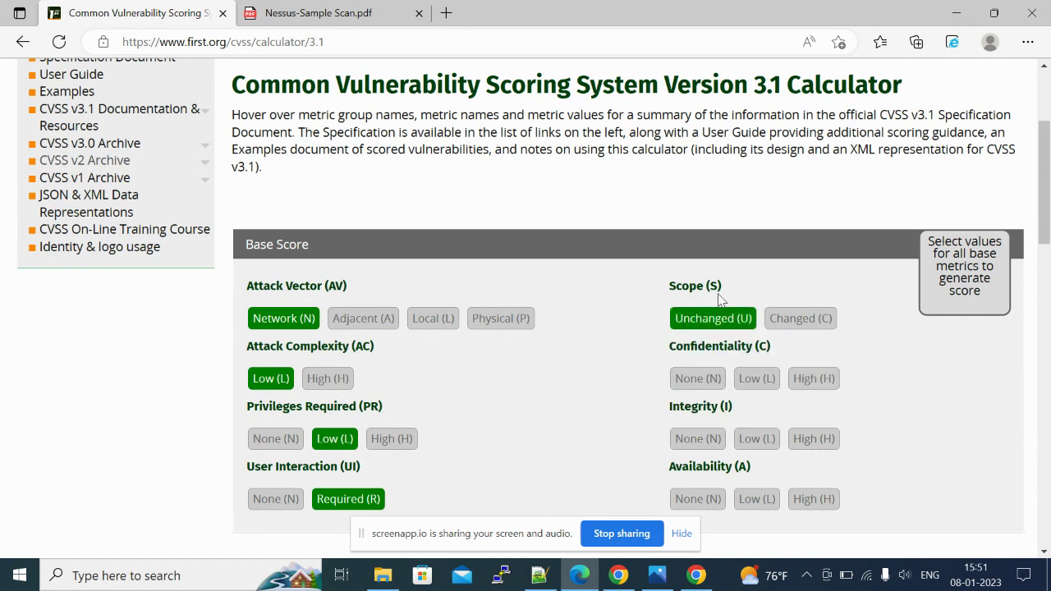
{"action": "mouse_move", "coordinate": [716, 286]}
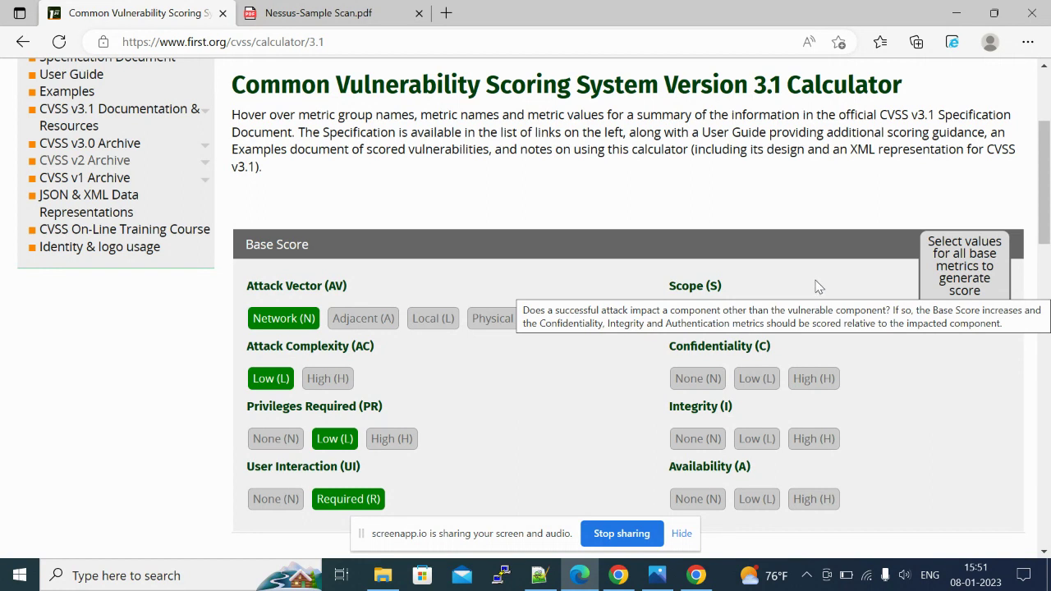
{"action": "left_click", "coordinate": [813, 325]}
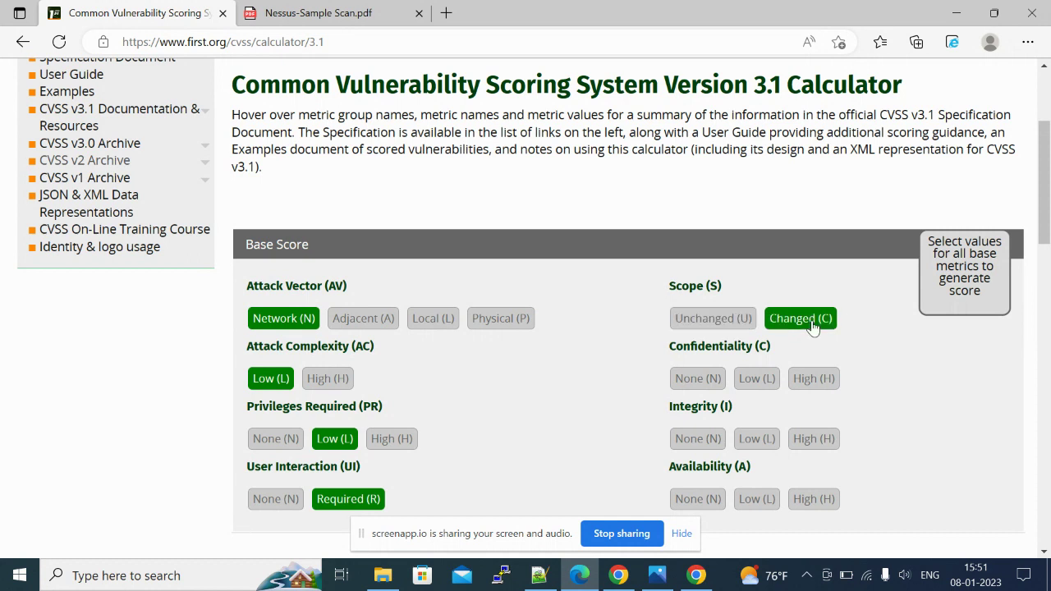
{"action": "mouse_move", "coordinate": [781, 298]}
{"action": "mouse_move", "coordinate": [739, 326]}
{"action": "left_click", "coordinate": [738, 326]}
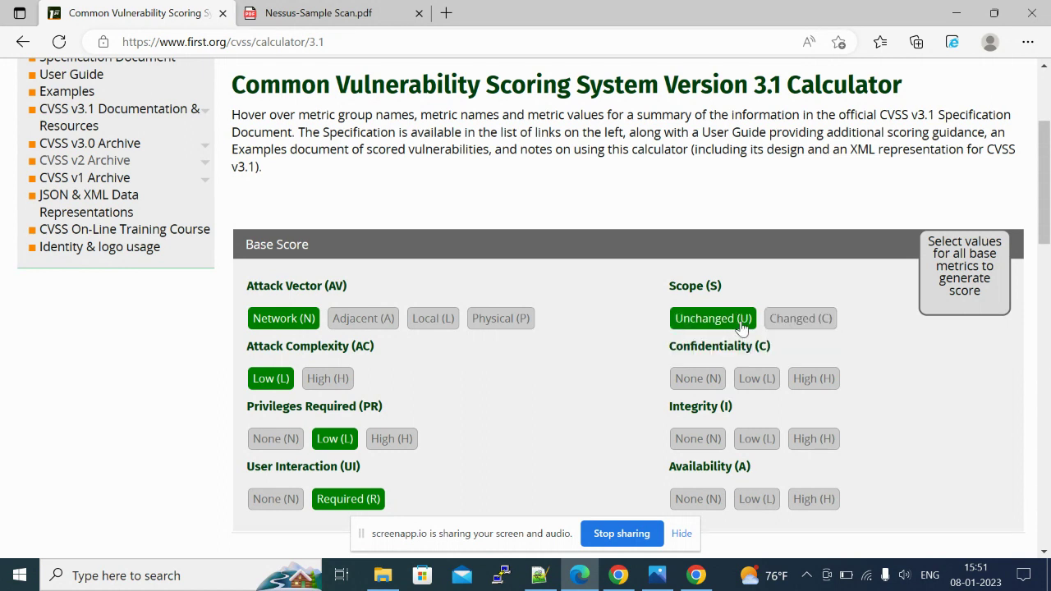
Try the Confidentiality options and settle on Low, and set Integrity to Low
{"action": "mouse_move", "coordinate": [786, 352]}
{"action": "left_click", "coordinate": [709, 381]}
{"action": "left_click", "coordinate": [751, 379]}
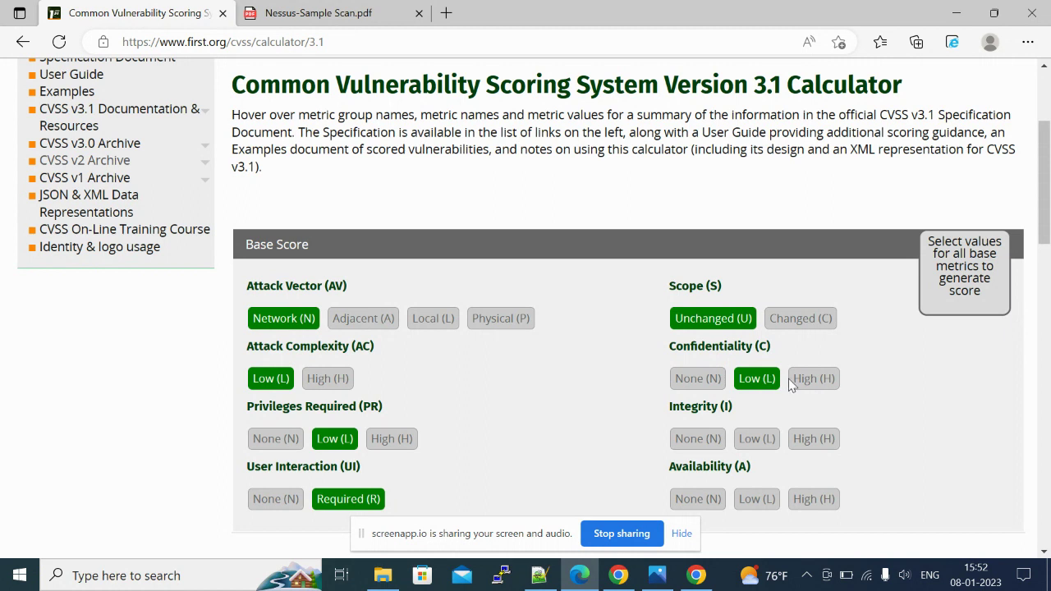
{"action": "mouse_move", "coordinate": [795, 382]}
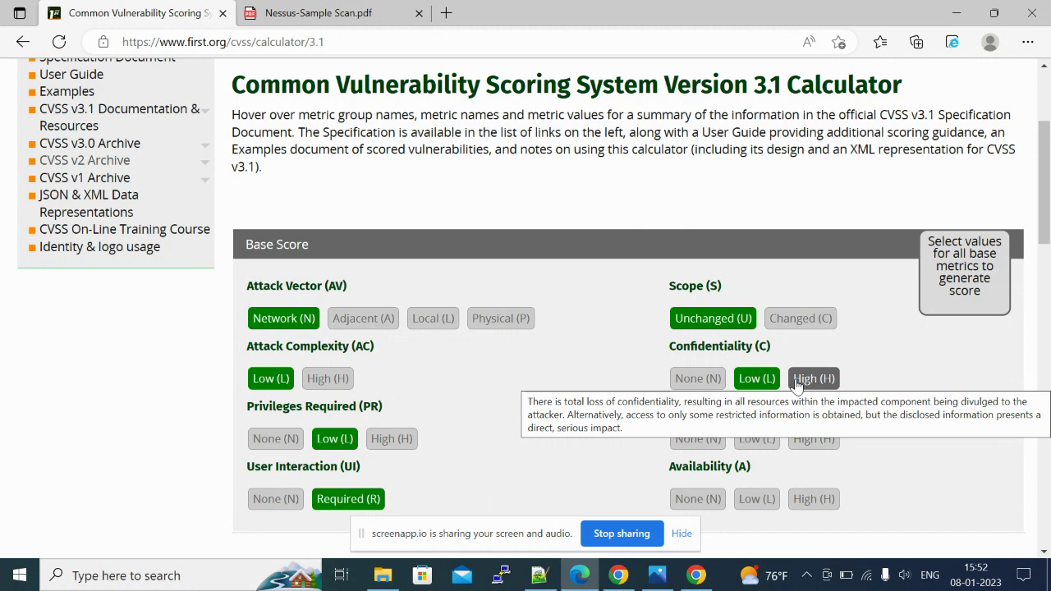
{"action": "left_click", "coordinate": [796, 380]}
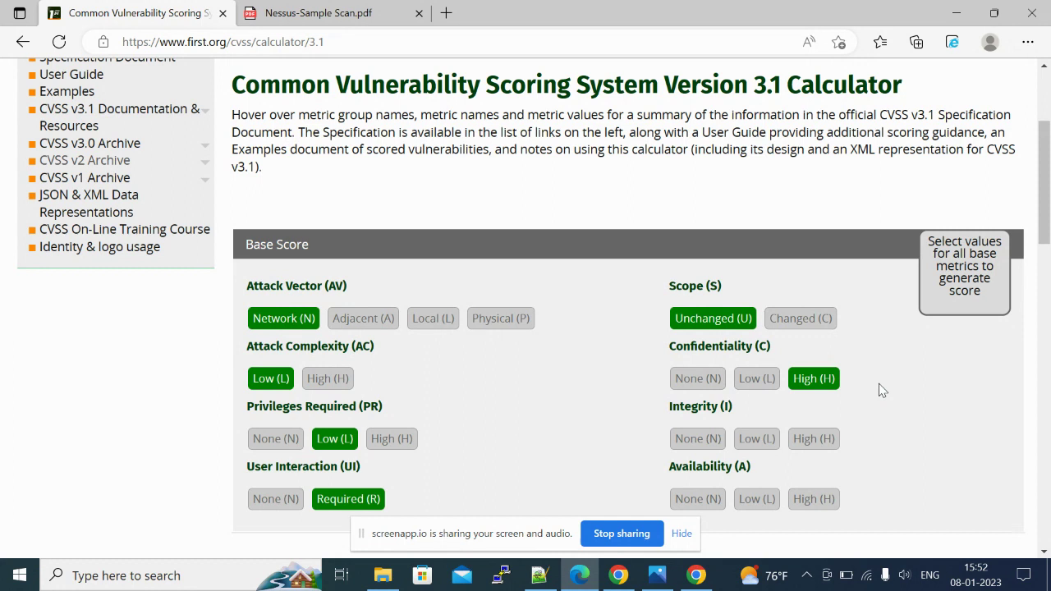
{"action": "left_click", "coordinate": [767, 386]}
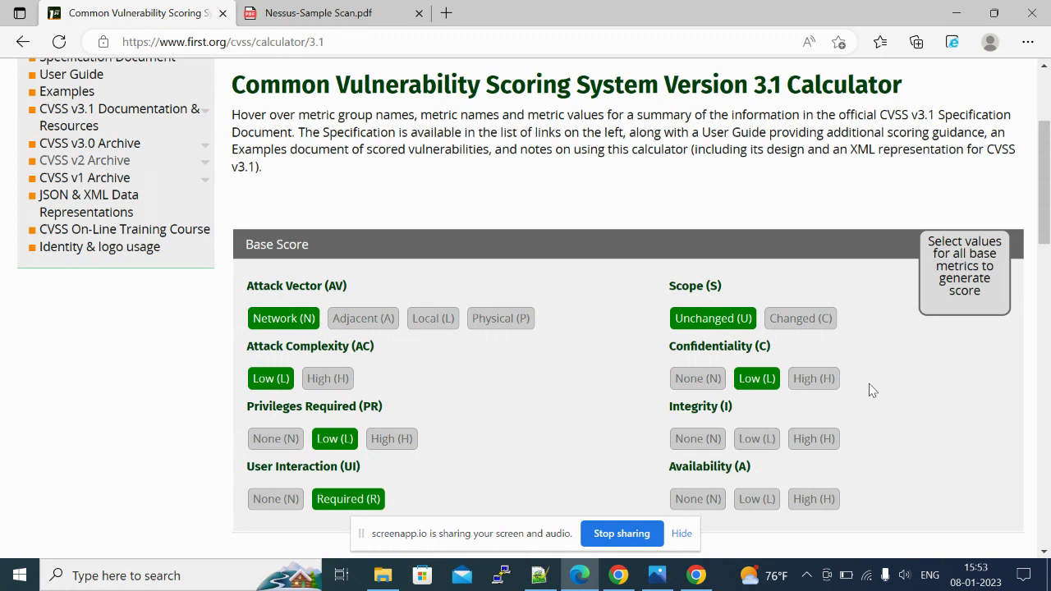
{"action": "mouse_move", "coordinate": [741, 412]}
{"action": "left_click", "coordinate": [756, 440]}
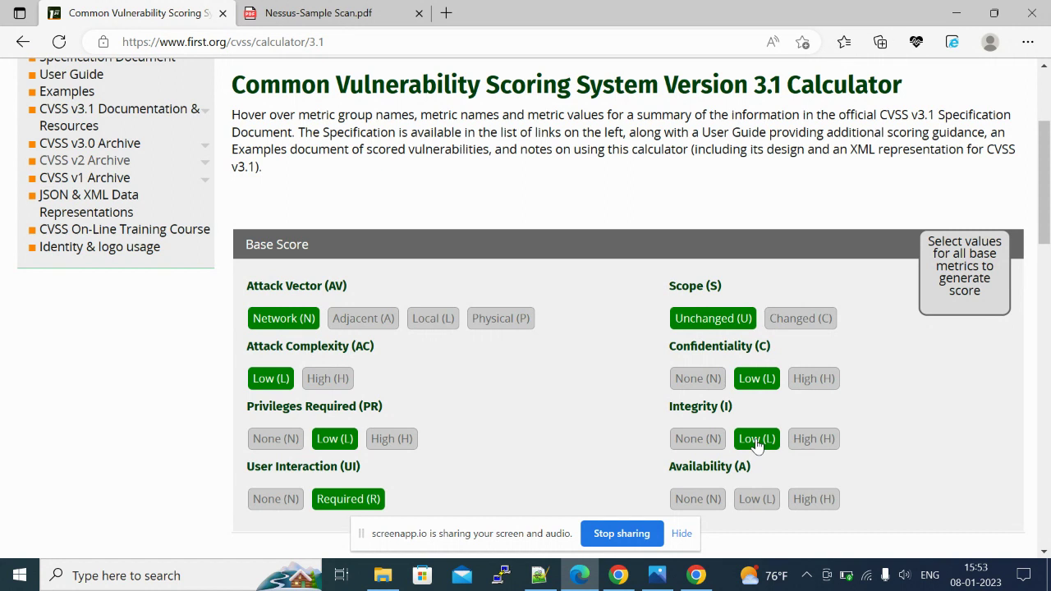
Try High for Privileges Required and Integrity, and return both metrics to Low
{"action": "left_click", "coordinate": [408, 441]}
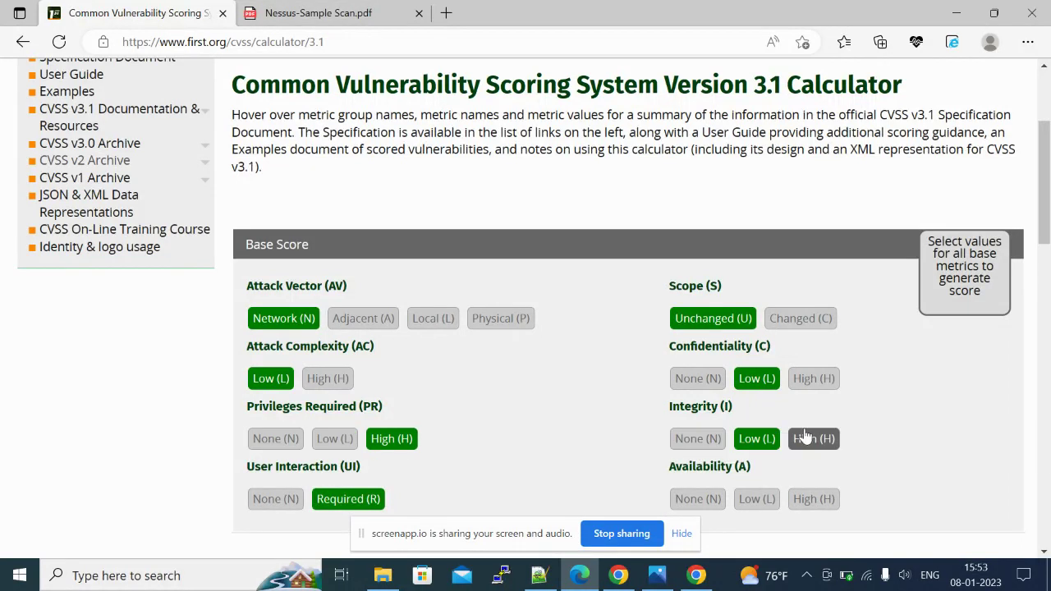
{"action": "left_click", "coordinate": [810, 441]}
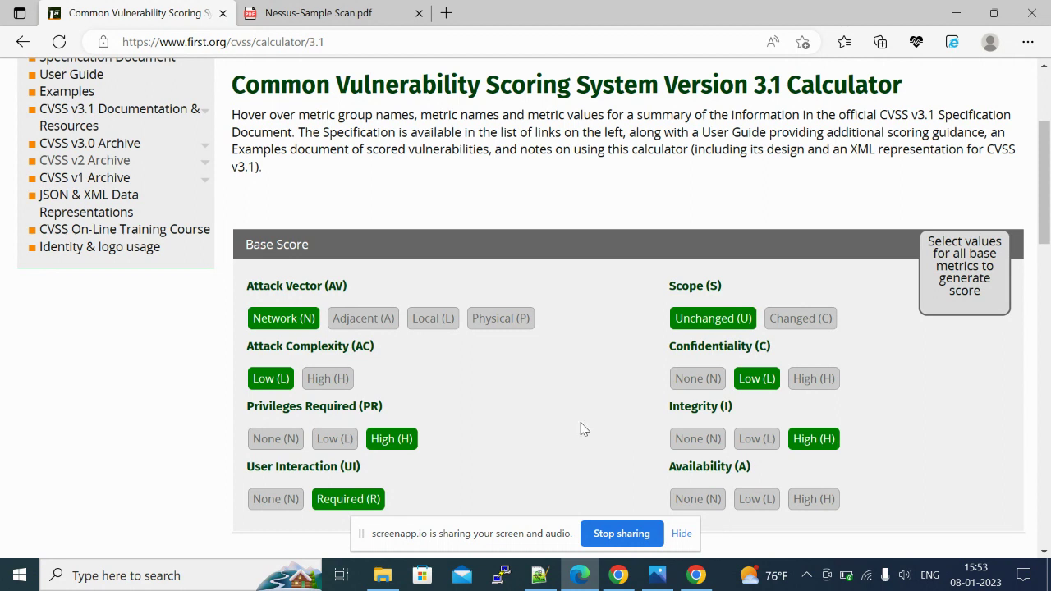
{"action": "left_click", "coordinate": [344, 440]}
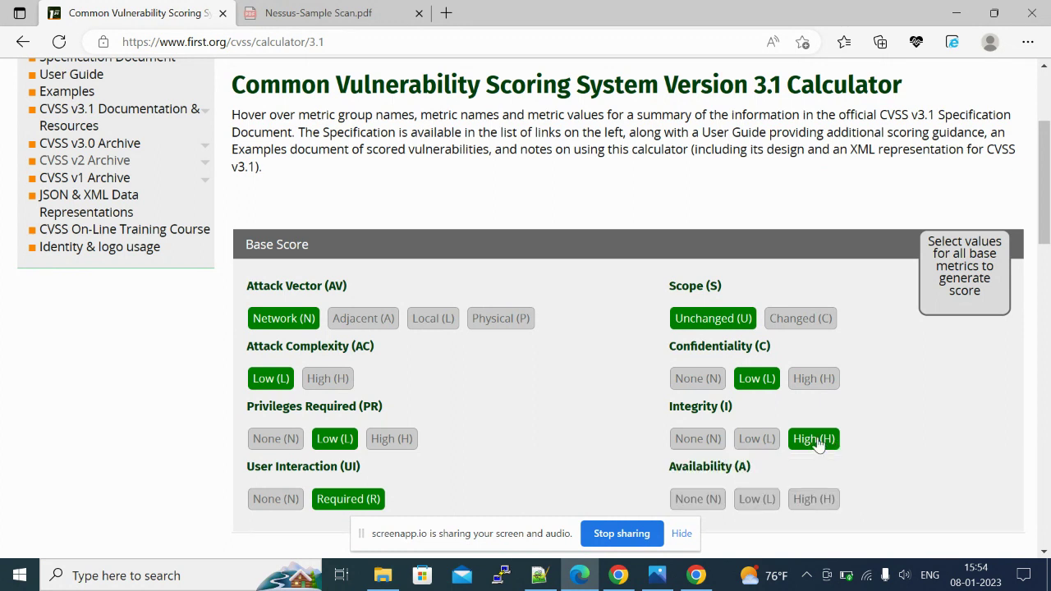
{"action": "mouse_move", "coordinate": [817, 441]}
{"action": "mouse_move", "coordinate": [781, 478]}
{"action": "left_click_drag", "start_coordinate": [1047, 215], "coordinate": [1048, 230]}
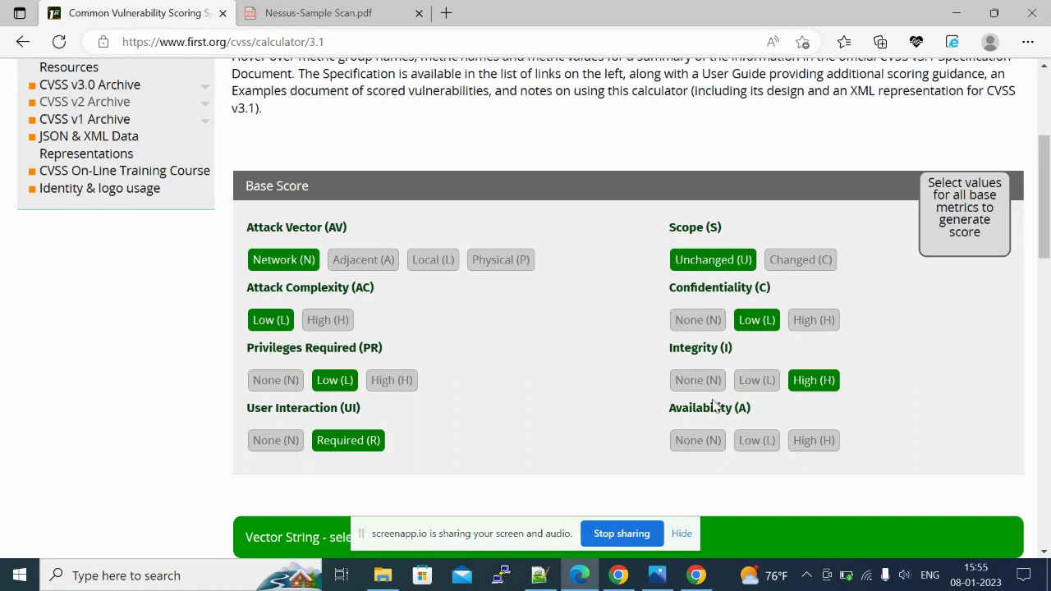
{"action": "left_click", "coordinate": [752, 387]}
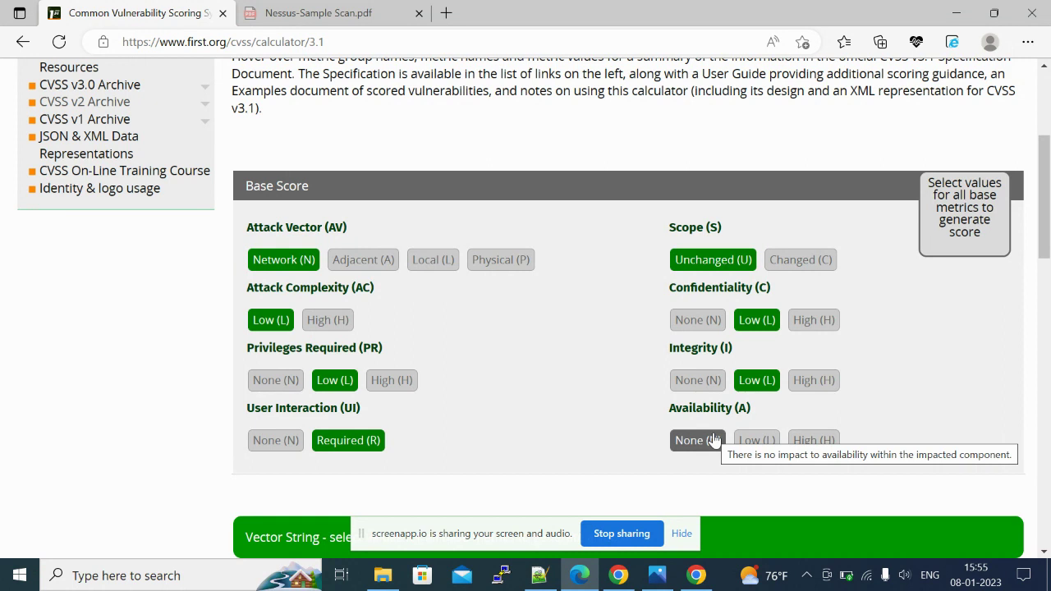
{"action": "left_click_drag", "start_coordinate": [749, 408], "coordinate": [671, 409]}
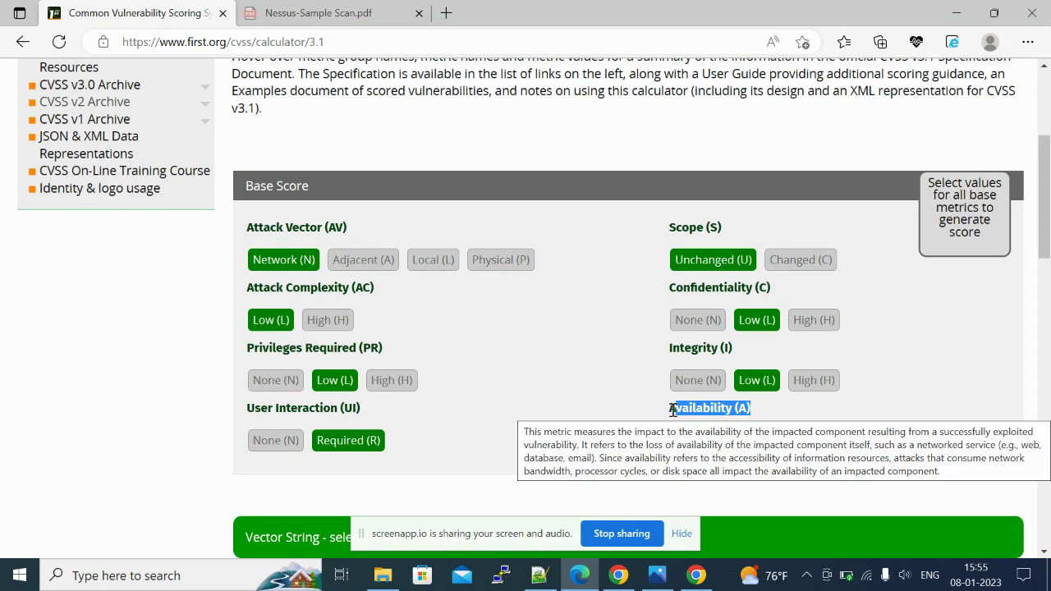
{"action": "left_click", "coordinate": [671, 410]}
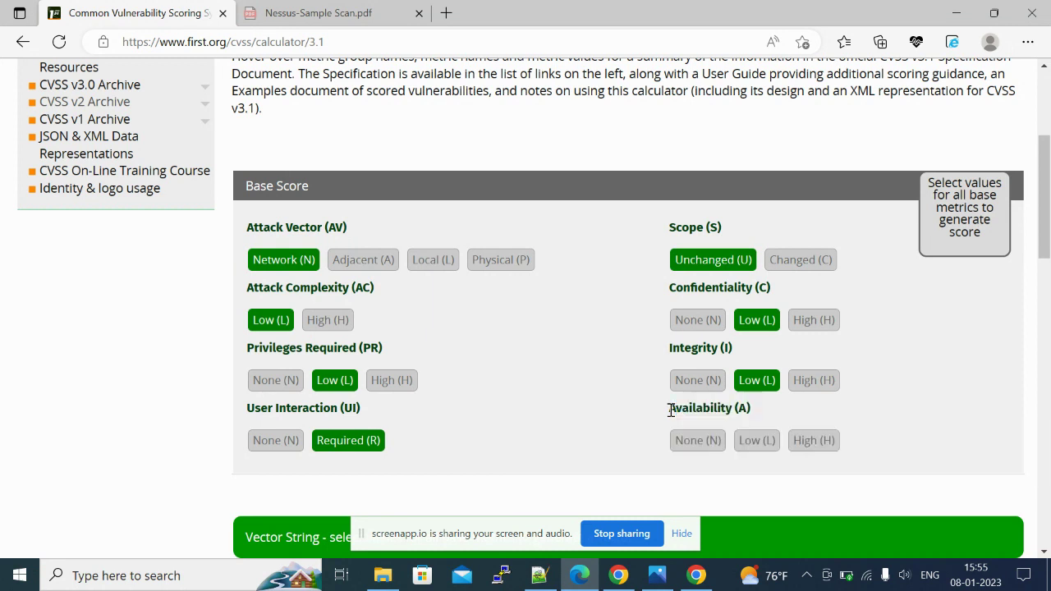
Set Availability to None in the Base Score section to complete the base metrics
{"action": "left_click", "coordinate": [710, 441]}
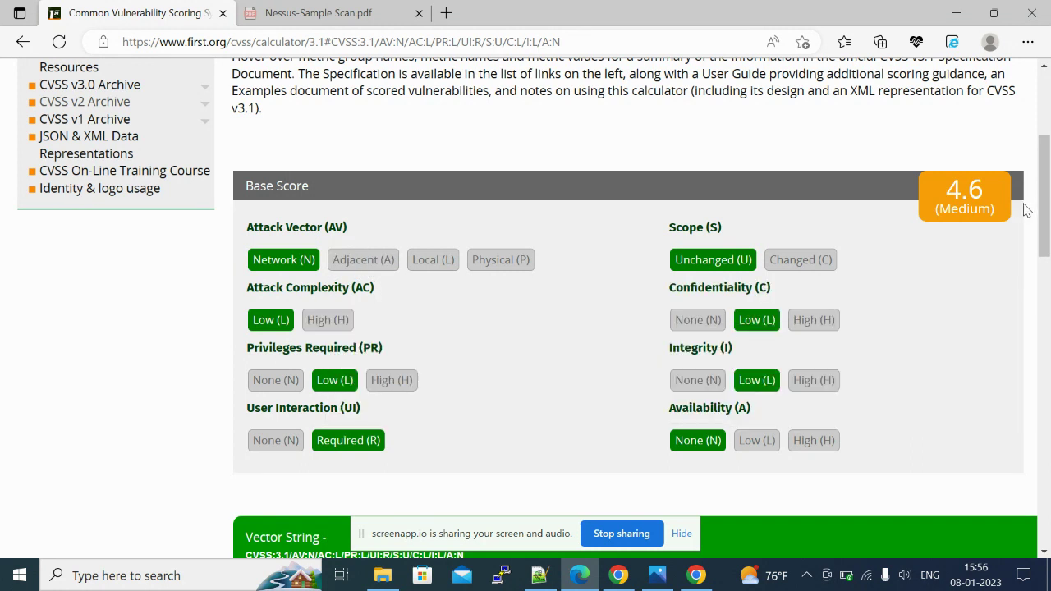
{"action": "scroll", "coordinate": [1046, 215], "scroll_direction": "down", "scroll_amount": 1}
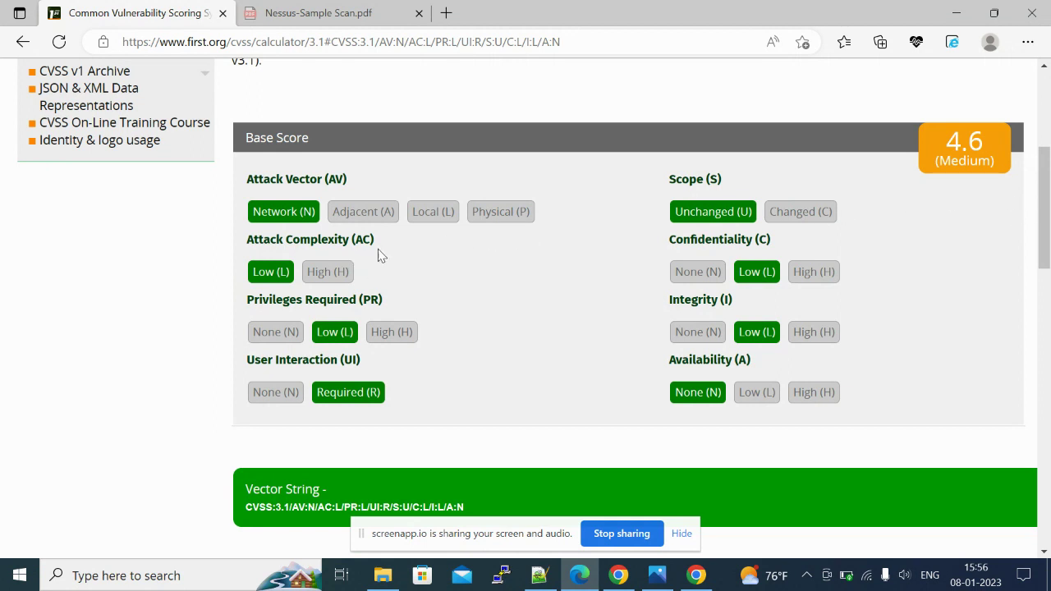
Try Physical for Attack Vector and High for Attack Complexity, and return the metrics to Network and Low
{"action": "mouse_move", "coordinate": [380, 250]}
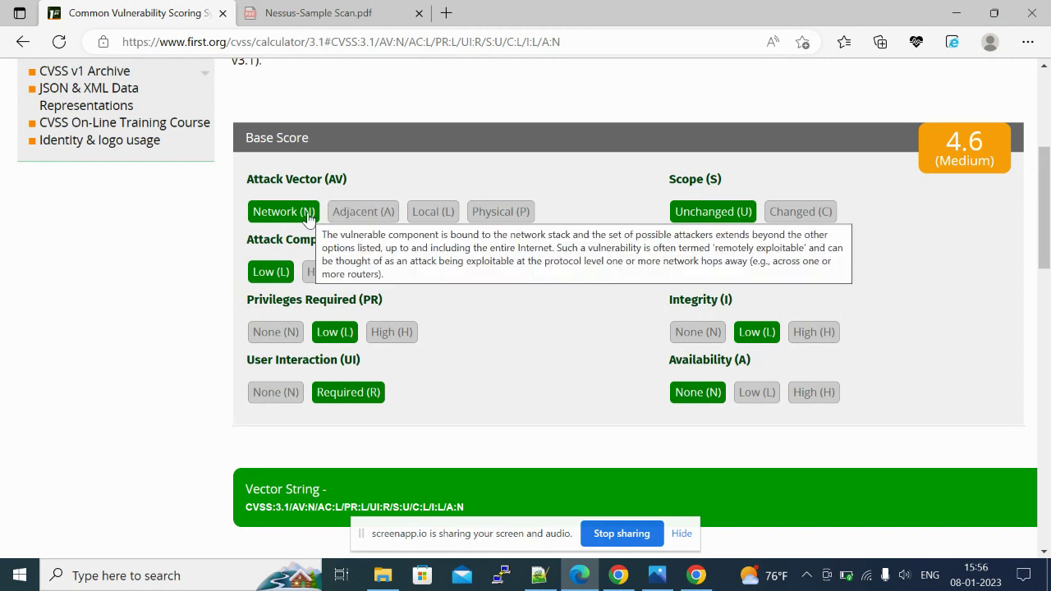
{"action": "left_click", "coordinate": [521, 215]}
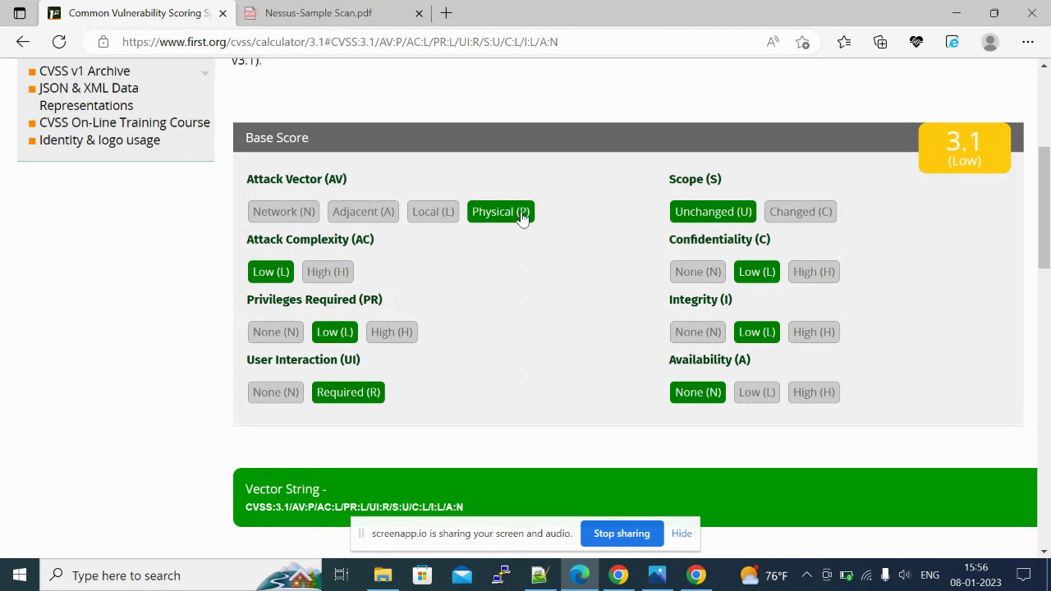
{"action": "left_click", "coordinate": [297, 215]}
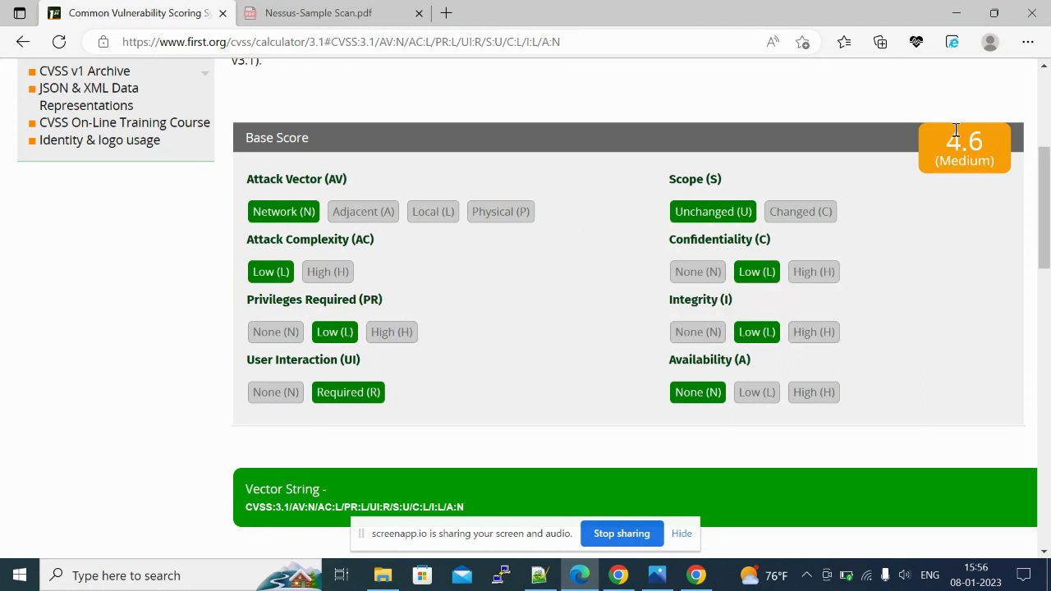
{"action": "left_click", "coordinate": [341, 276]}
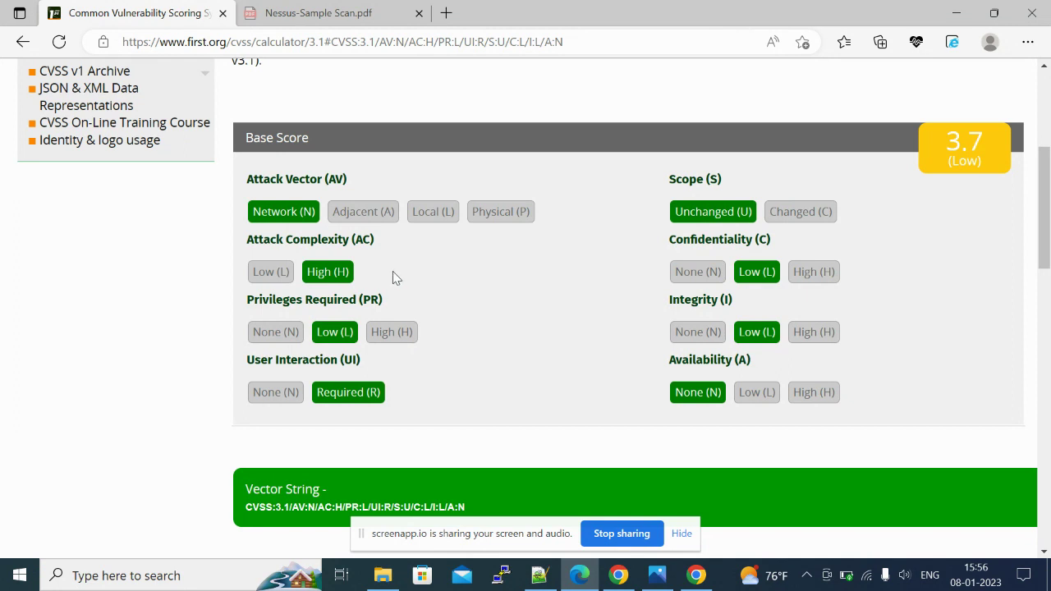
{"action": "left_click", "coordinate": [284, 279]}
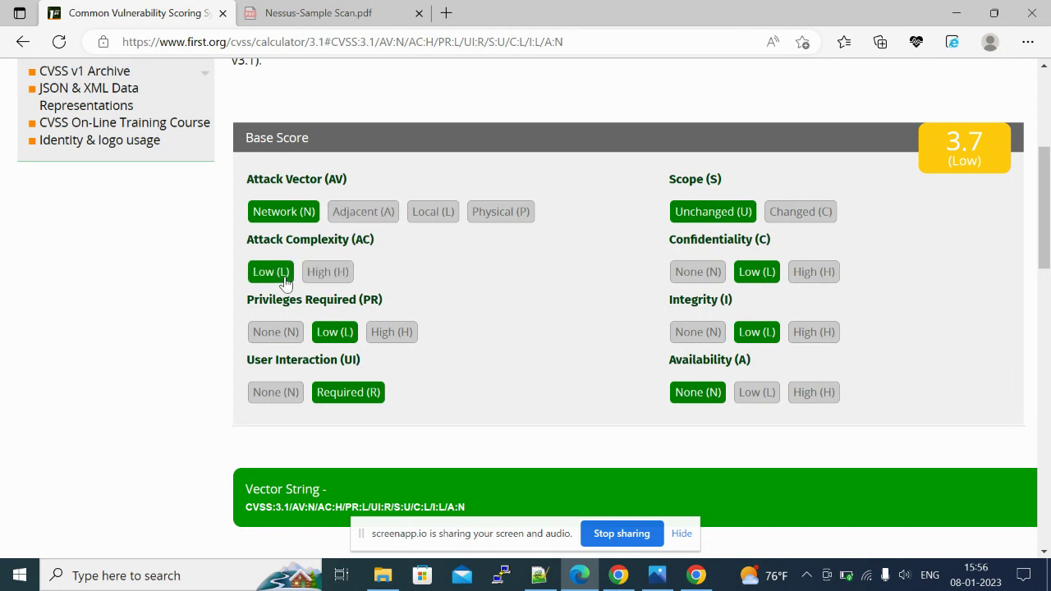
Try None and High for Privileges Required, and return the metric to Low
{"action": "left_click", "coordinate": [282, 333]}
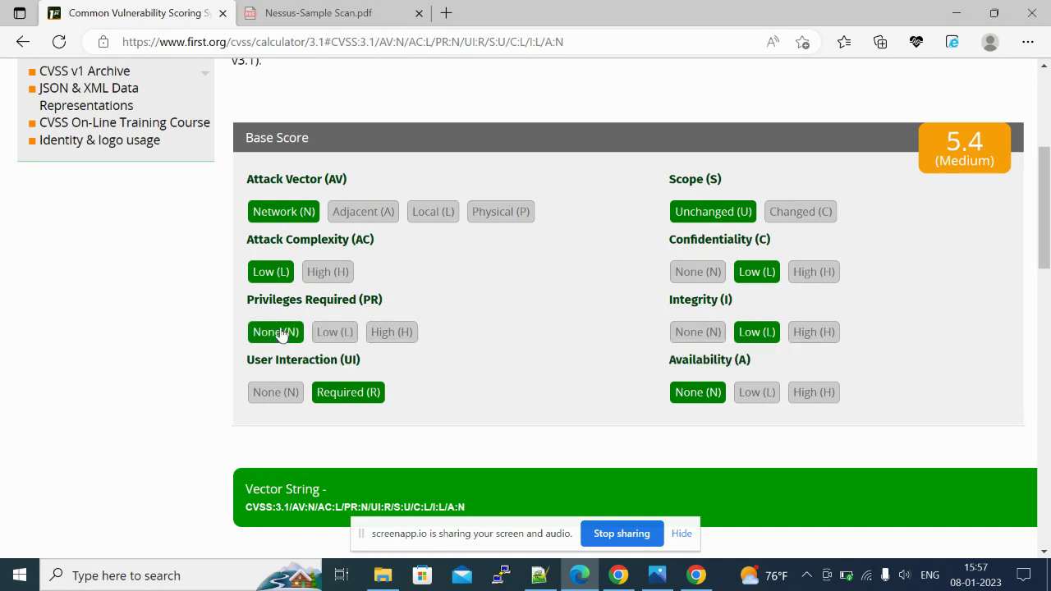
{"action": "left_click", "coordinate": [392, 342]}
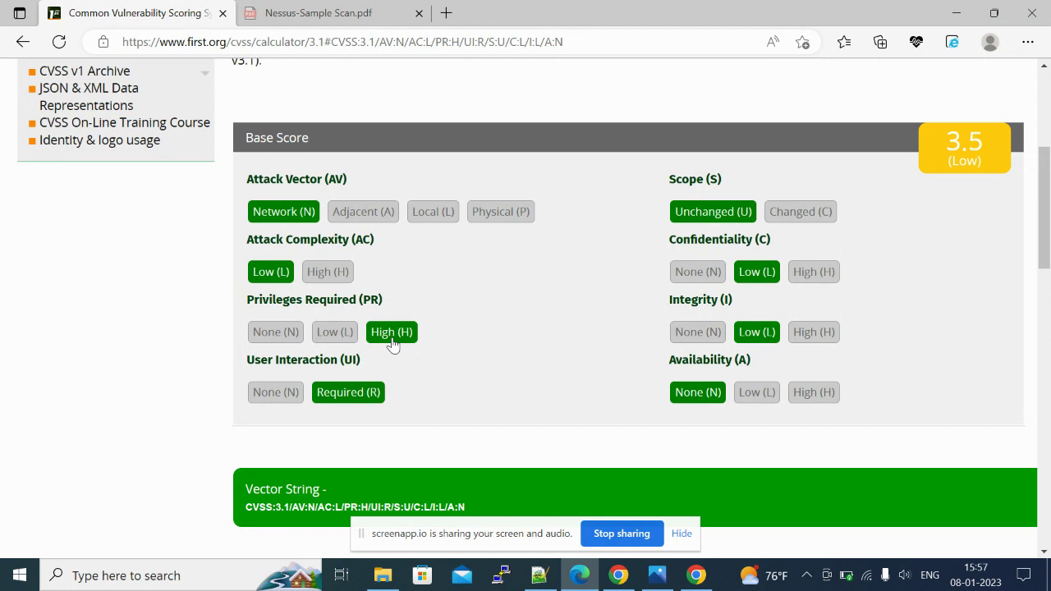
{"action": "left_click", "coordinate": [337, 344]}
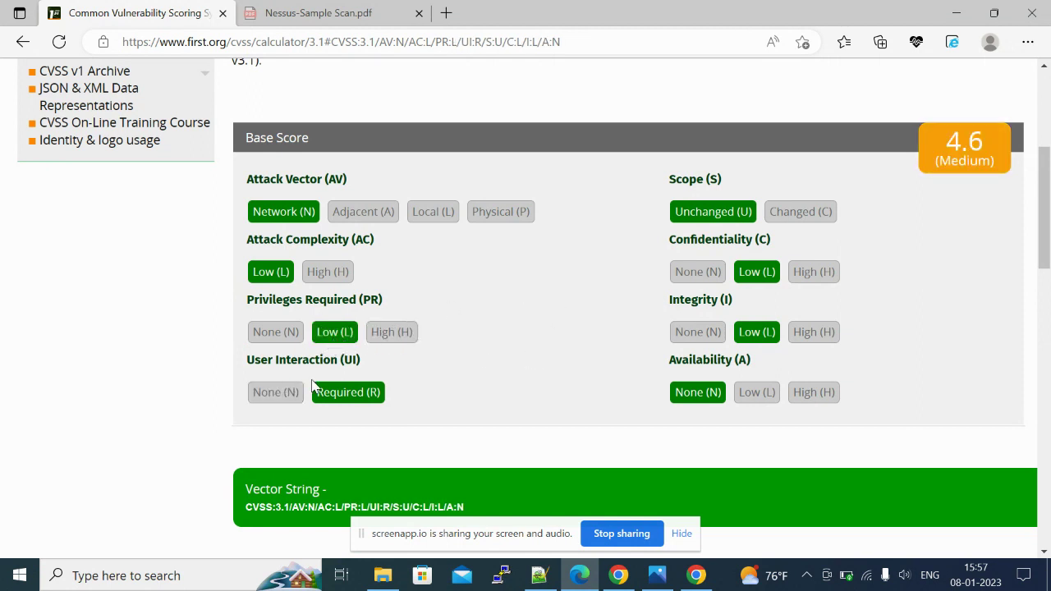
Try None for User Interaction and Changed for Scope, and return the metrics to Required and Unchanged
{"action": "left_click", "coordinate": [266, 394]}
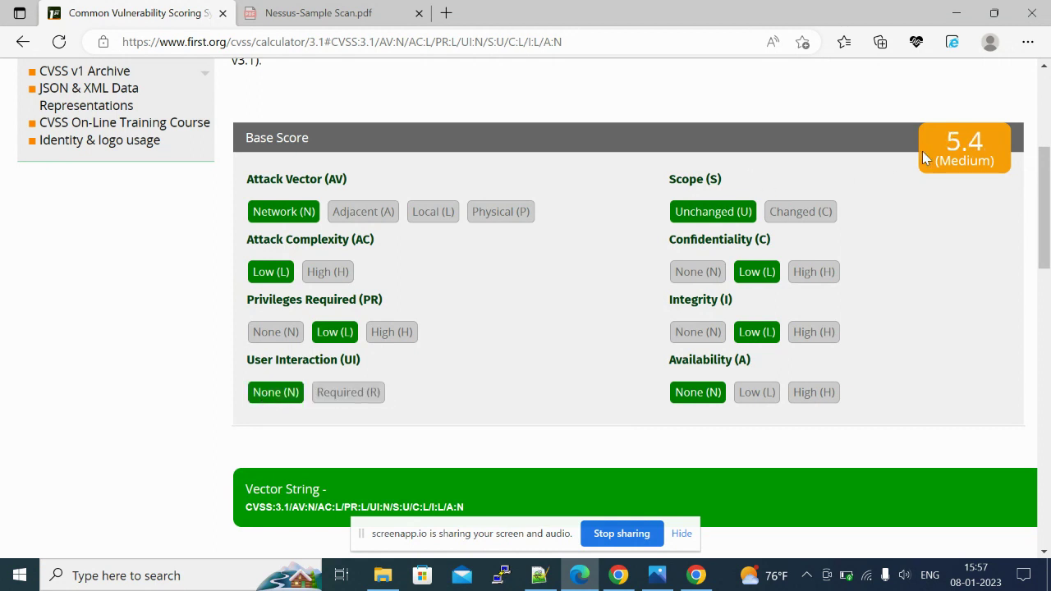
{"action": "left_click", "coordinate": [325, 394]}
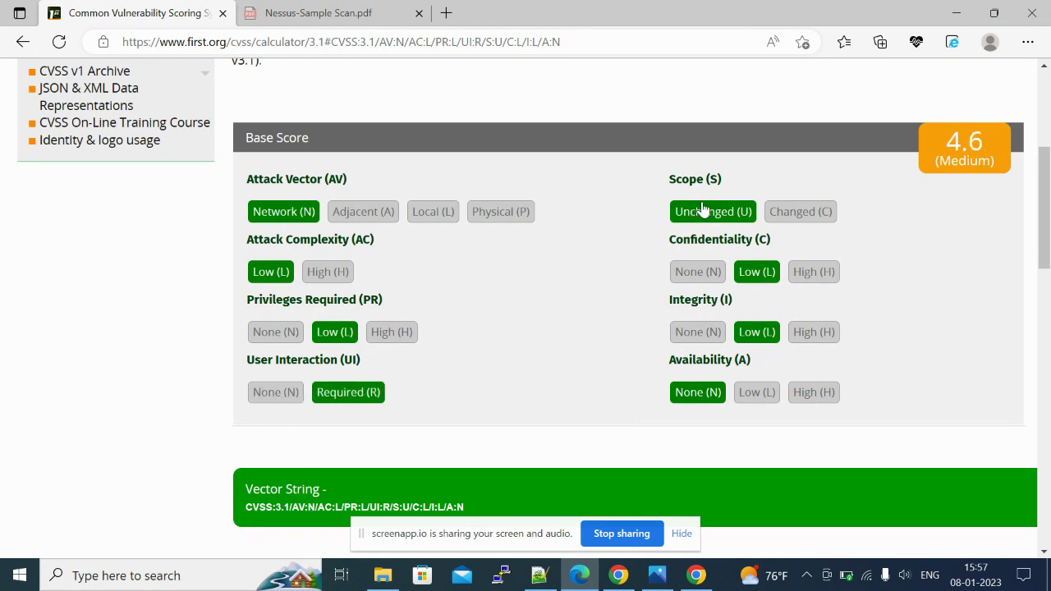
{"action": "left_click", "coordinate": [793, 214]}
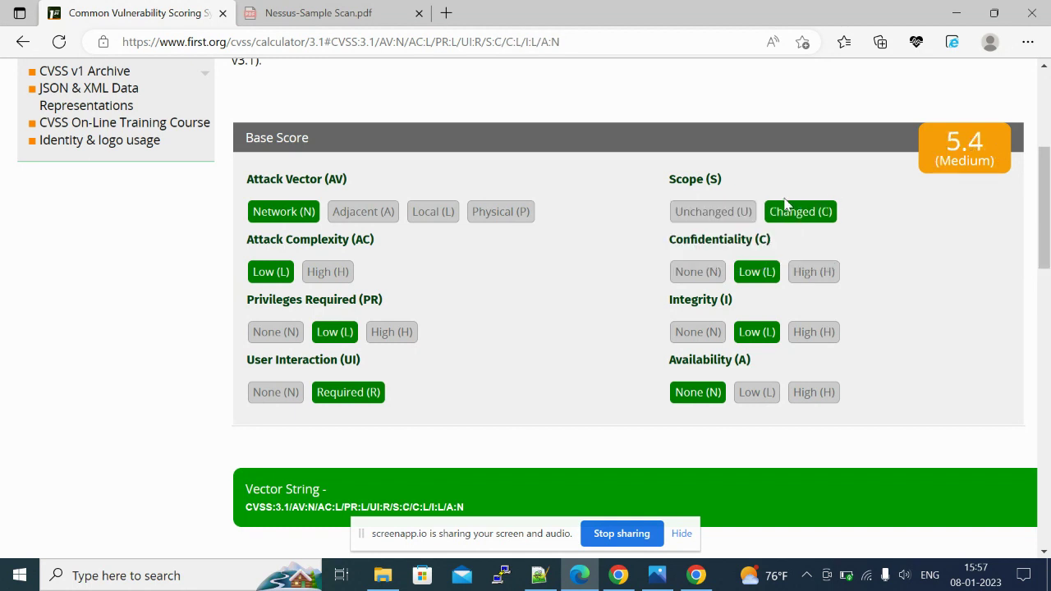
{"action": "left_click", "coordinate": [715, 213]}
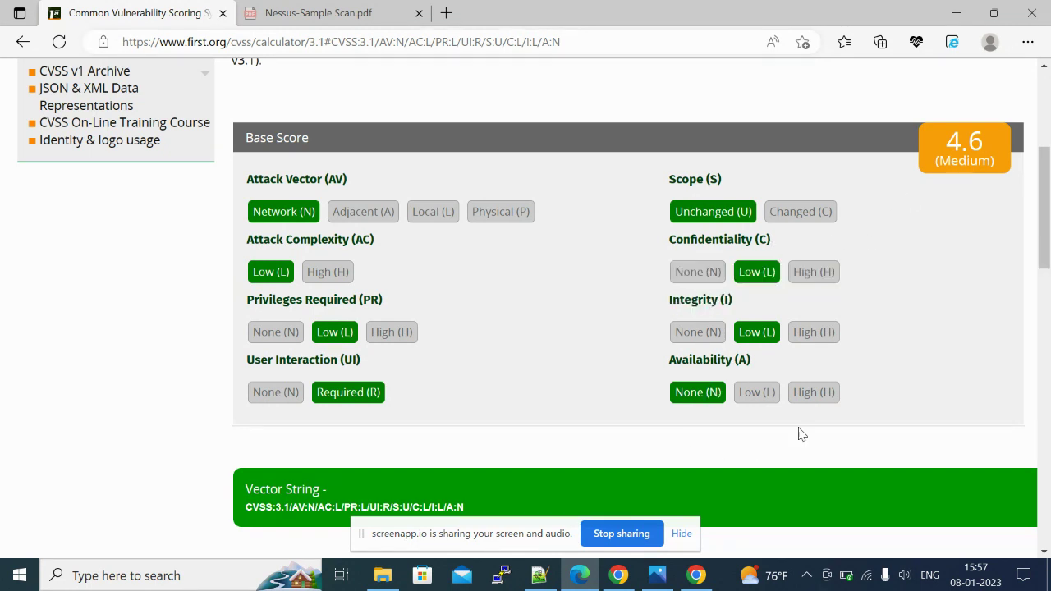
Try None for Confidentiality and Integrity, and set both metrics to High
{"action": "left_click", "coordinate": [709, 276]}
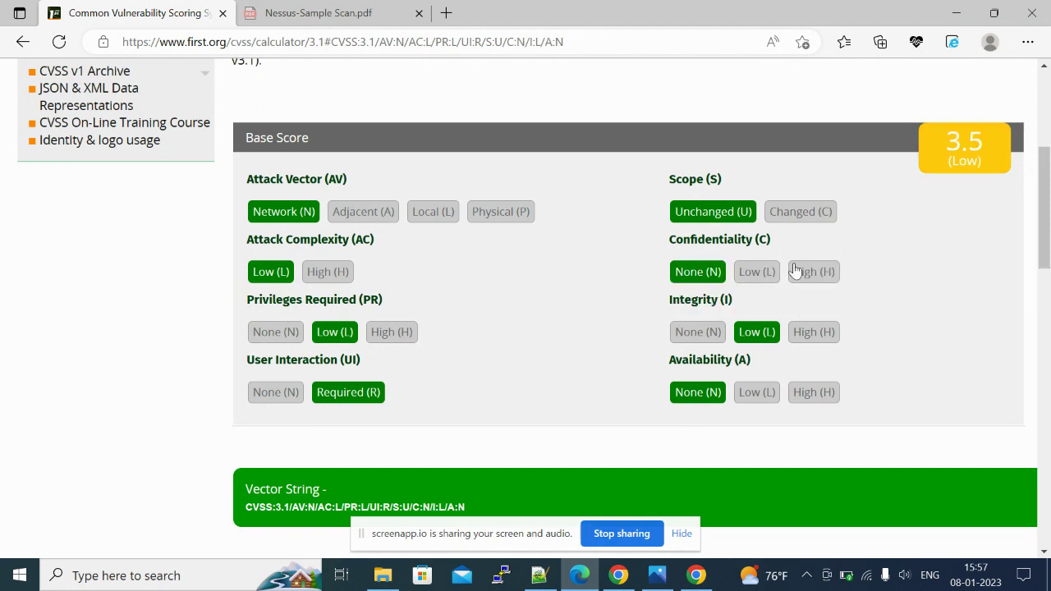
{"action": "left_click", "coordinate": [808, 271]}
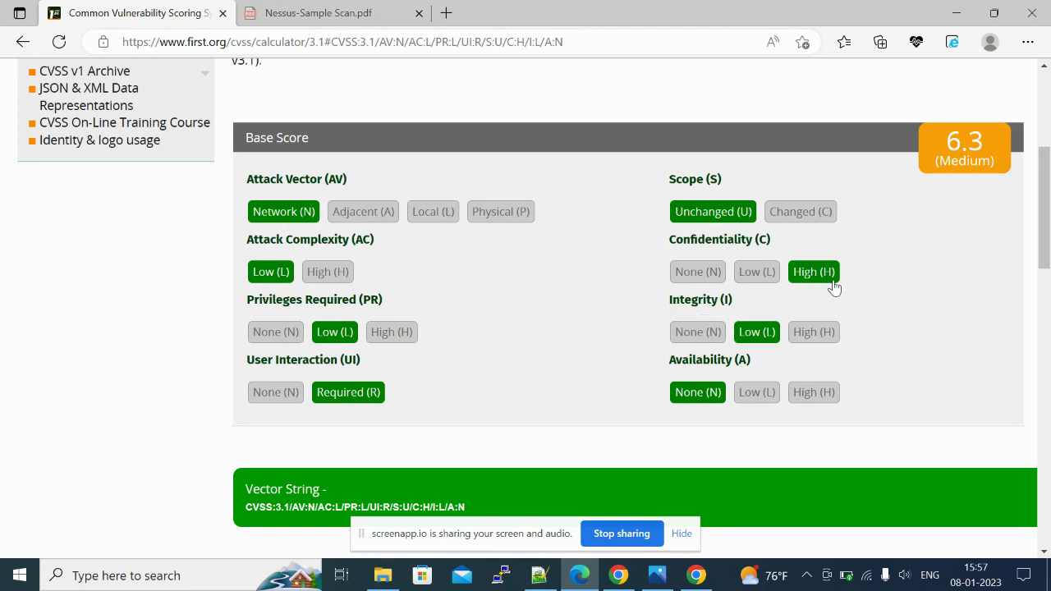
{"action": "left_click", "coordinate": [694, 332]}
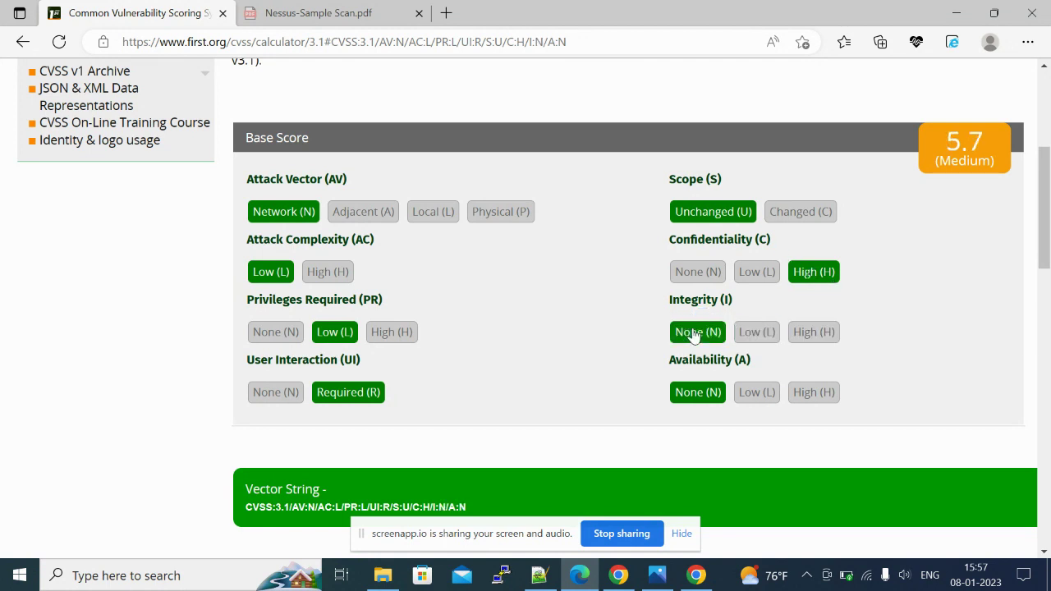
{"action": "left_click", "coordinate": [814, 335]}
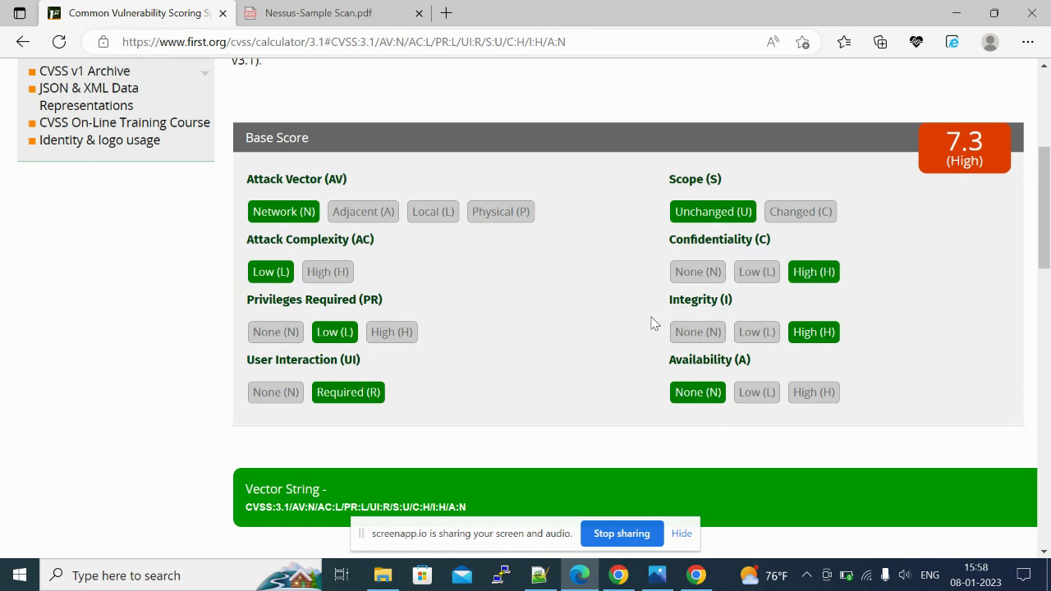
Try Low for Availability in the Base Score section, and set the metric to High
{"action": "mouse_move", "coordinate": [786, 321]}
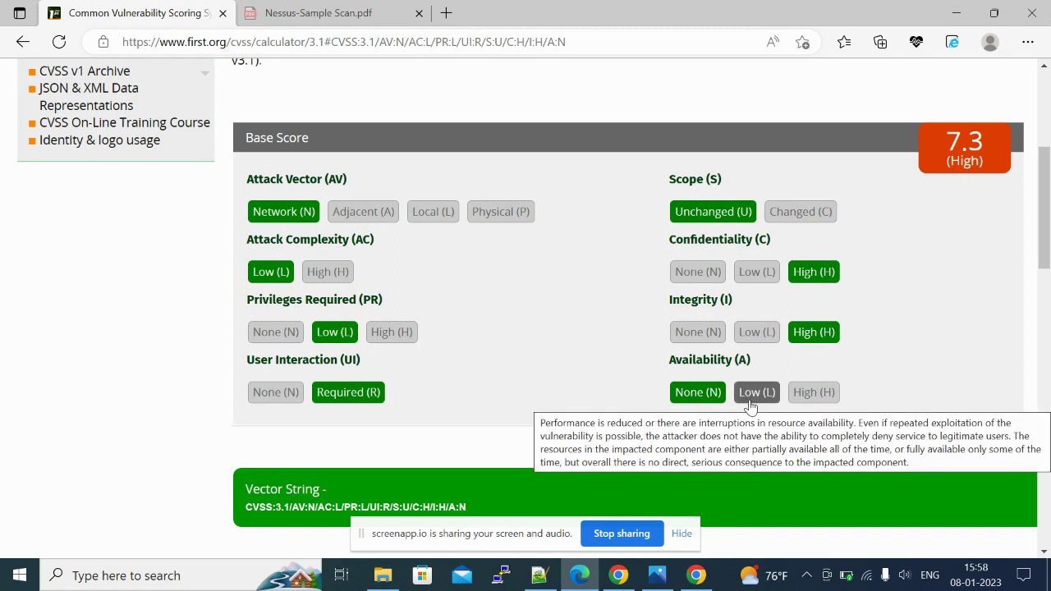
{"action": "mouse_move", "coordinate": [756, 406]}
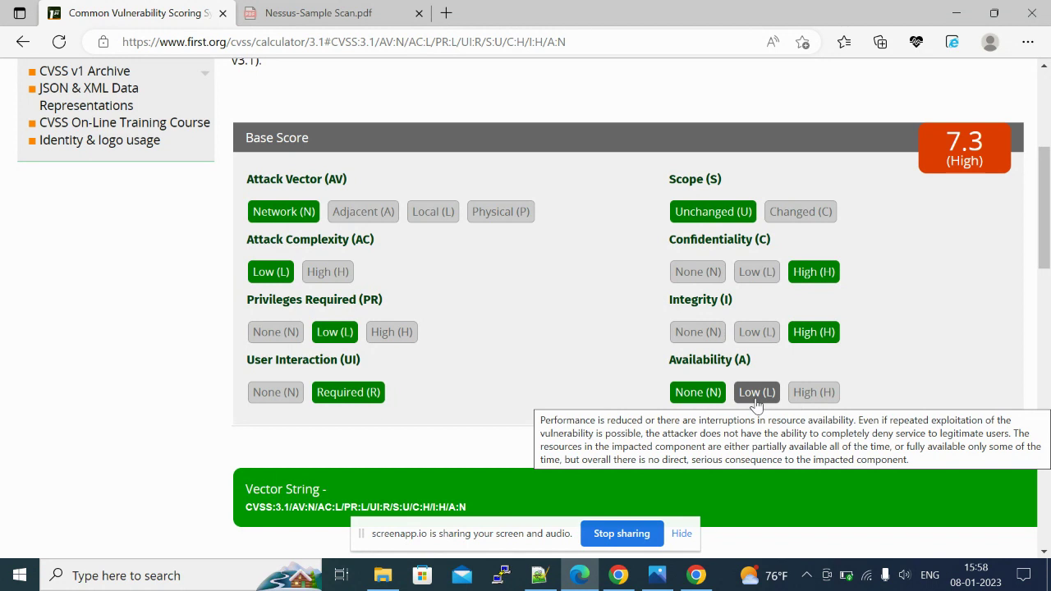
{"action": "left_click", "coordinate": [756, 400]}
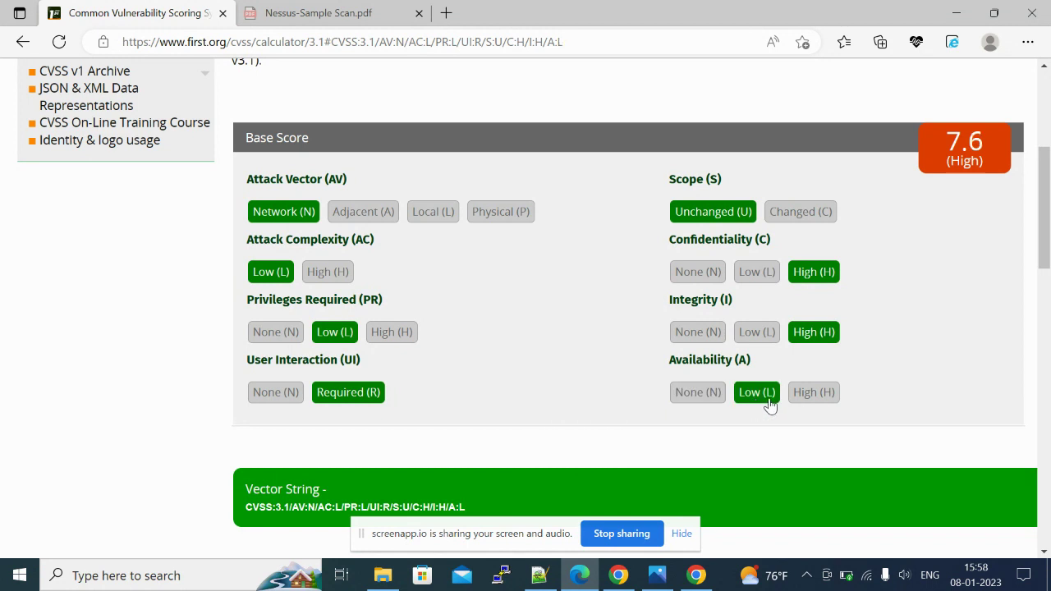
{"action": "left_click", "coordinate": [813, 397]}
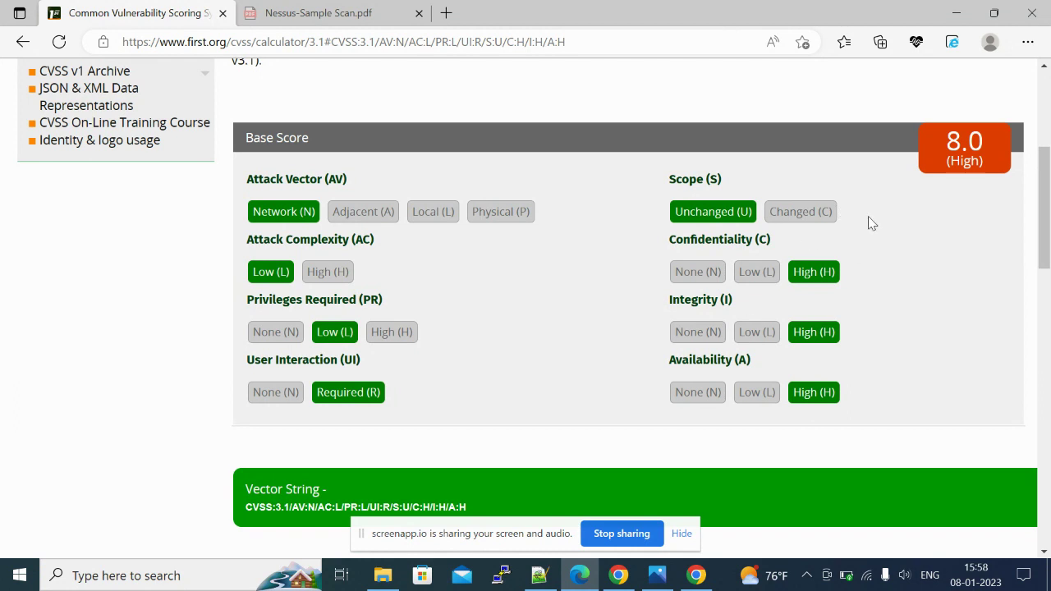
Try Local for Attack Vector in the Base Score section, and settle on Physical
{"action": "left_click_drag", "start_coordinate": [1045, 252], "coordinate": [1049, 192]}
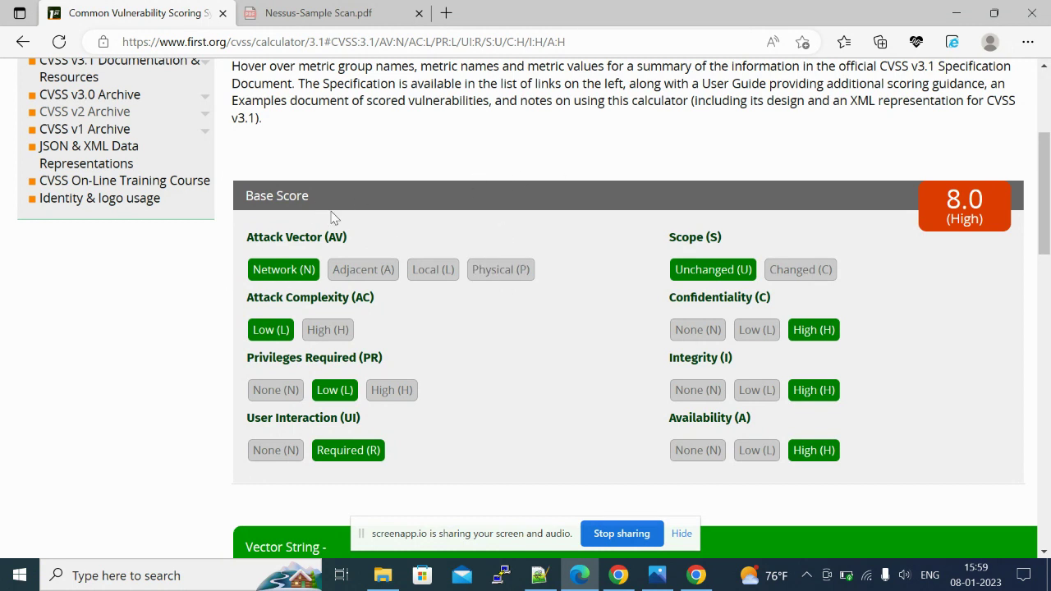
{"action": "left_click", "coordinate": [480, 278]}
{"action": "left_click", "coordinate": [451, 273]}
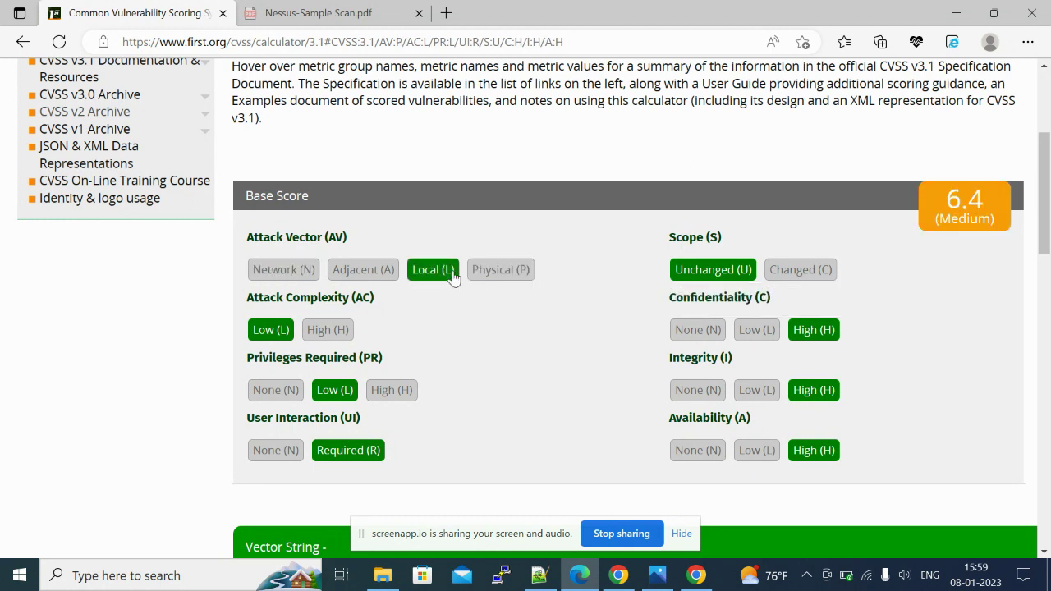
{"action": "left_click", "coordinate": [487, 276]}
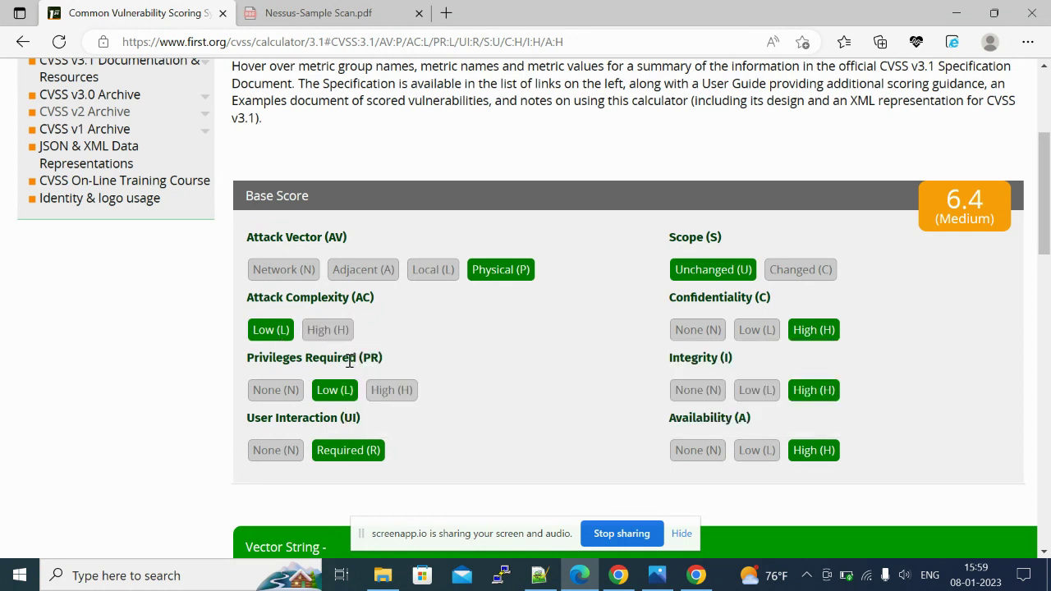
Try Low for Integrity and Confidentiality in the Base Score section, and return both metrics to High
{"action": "mouse_move", "coordinate": [369, 358]}
{"action": "mouse_move", "coordinate": [329, 439]}
{"action": "mouse_move", "coordinate": [678, 312]}
{"action": "mouse_move", "coordinate": [760, 331]}
{"action": "mouse_move", "coordinate": [507, 435]}
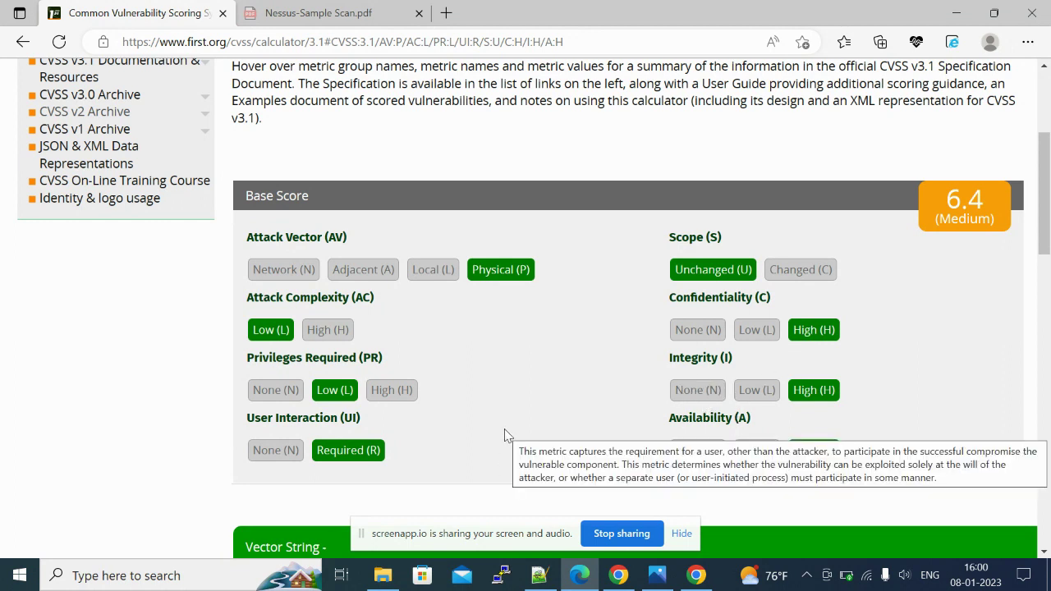
{"action": "left_click", "coordinate": [755, 393]}
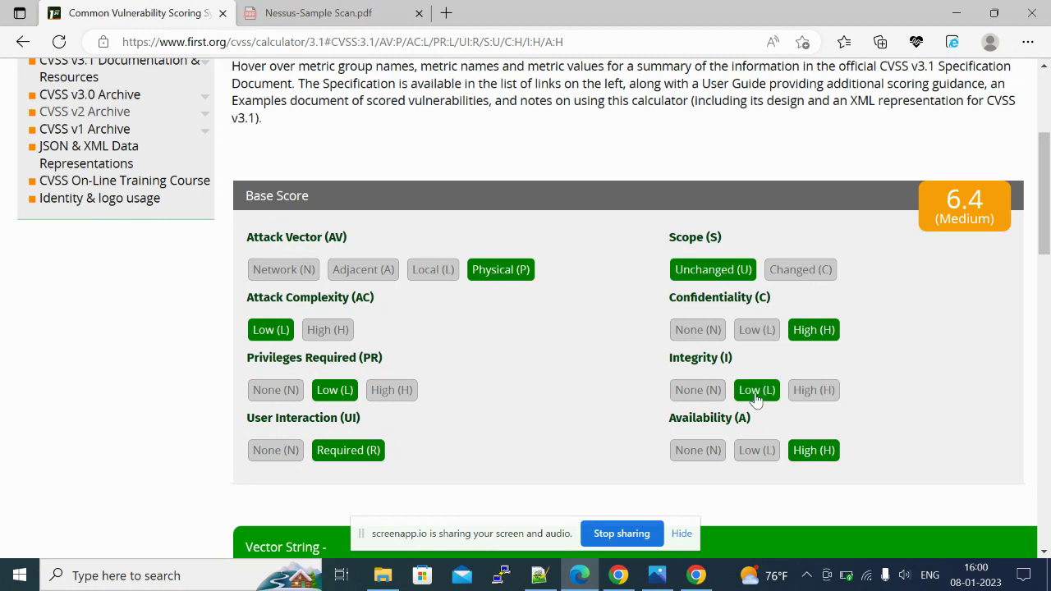
{"action": "left_click", "coordinate": [770, 341]}
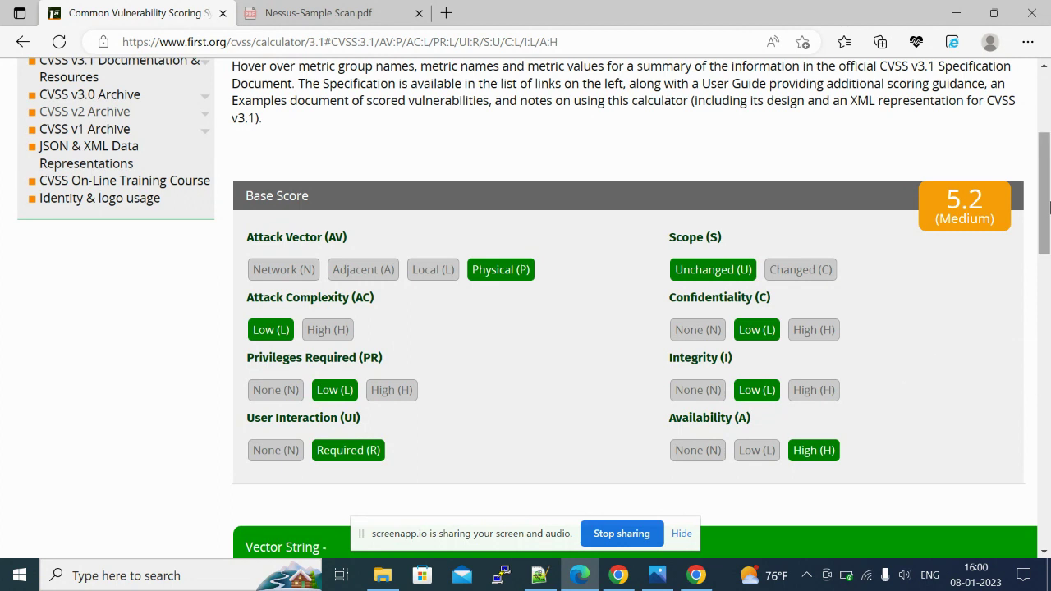
{"action": "left_click", "coordinate": [824, 389]}
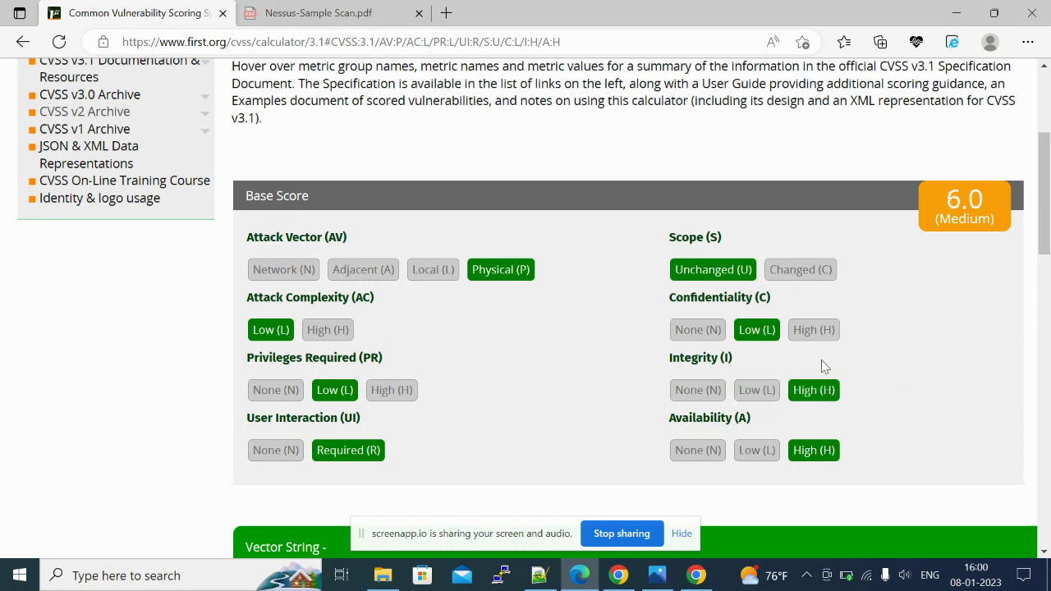
{"action": "left_click", "coordinate": [813, 330]}
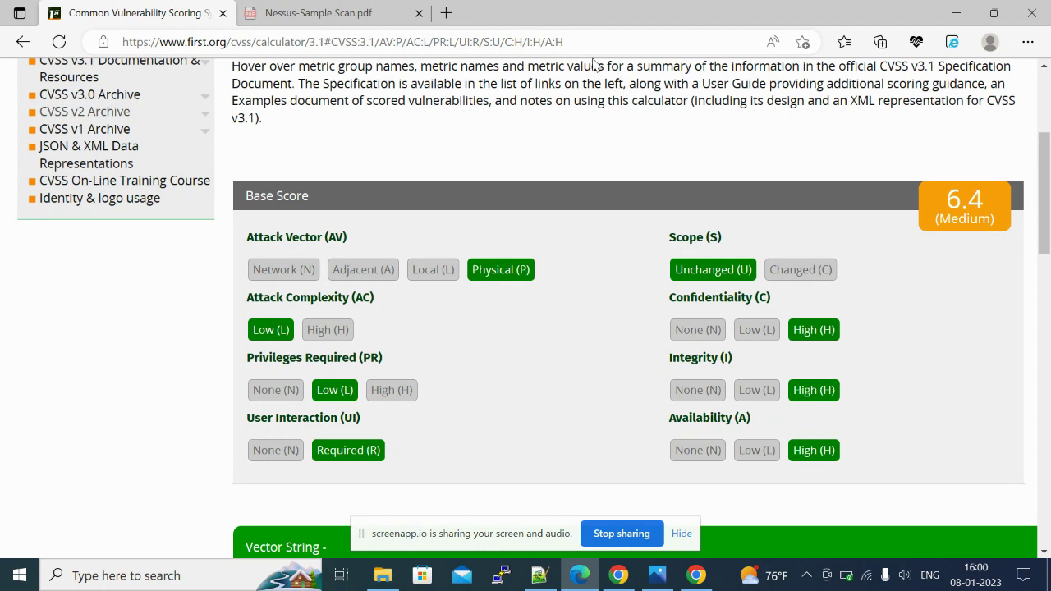
Highlight the CVSS vector string in the page address and compare it with the CVSS v3.0 Base Score vector in Nessus-Sample Scan.pdf
{"action": "left_click_drag", "start_coordinate": [584, 42], "coordinate": [333, 49]}
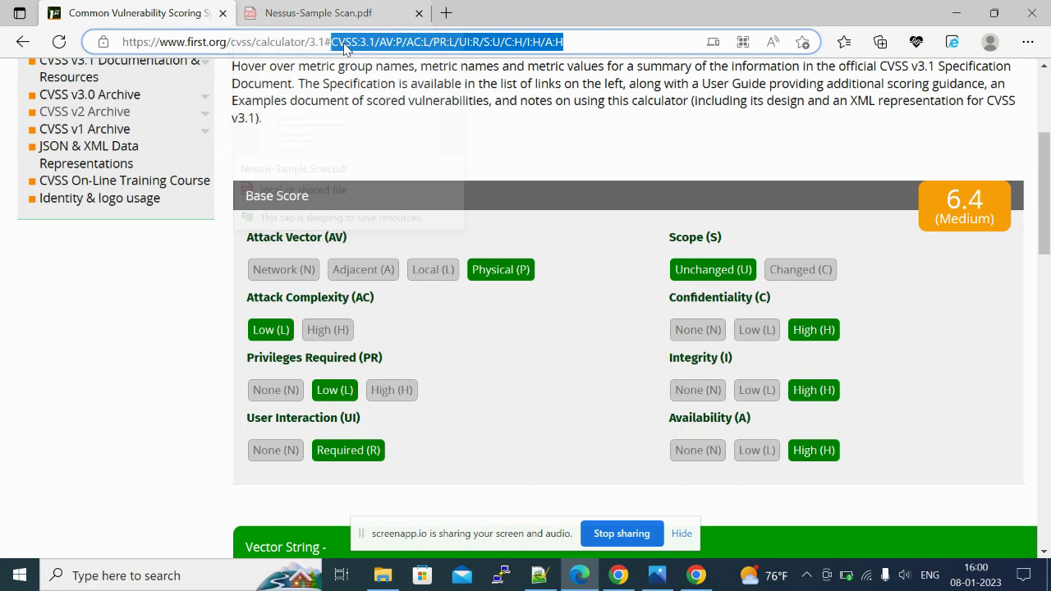
{"action": "left_click", "coordinate": [345, 16]}
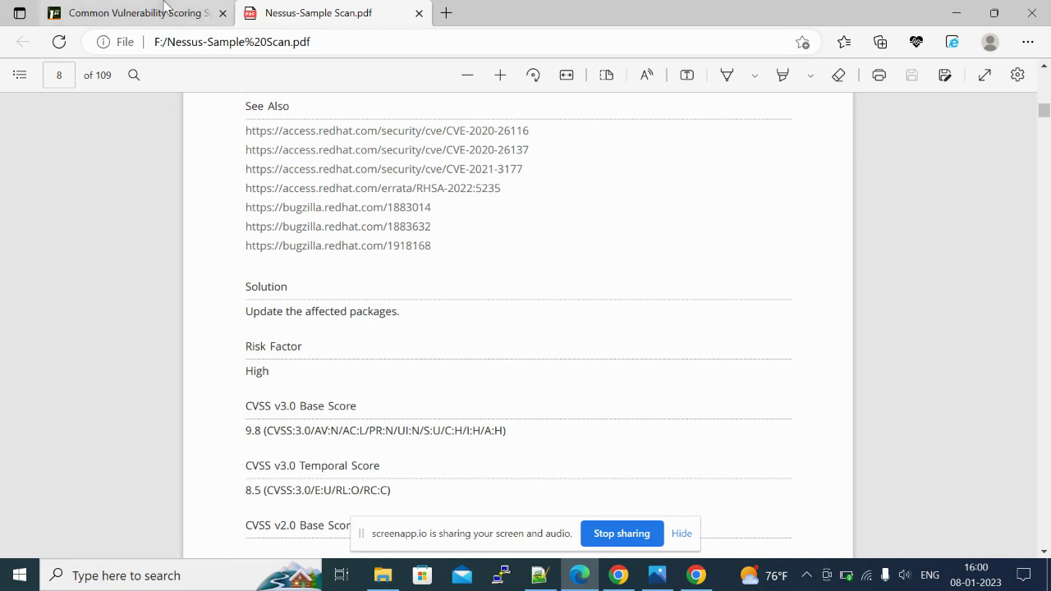
{"action": "left_click", "coordinate": [136, 12]}
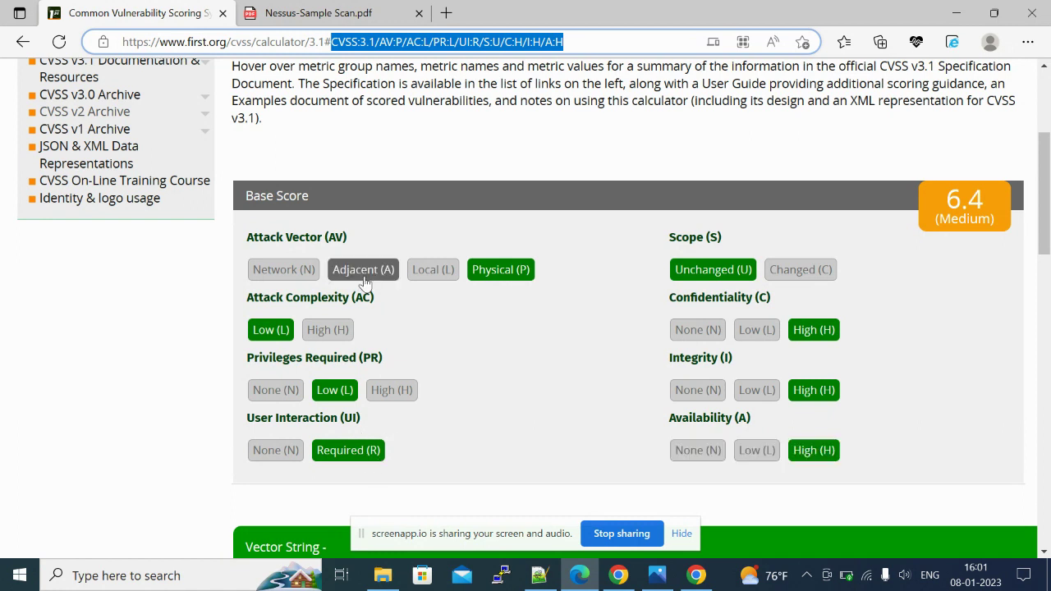
{"action": "left_click", "coordinate": [327, 10]}
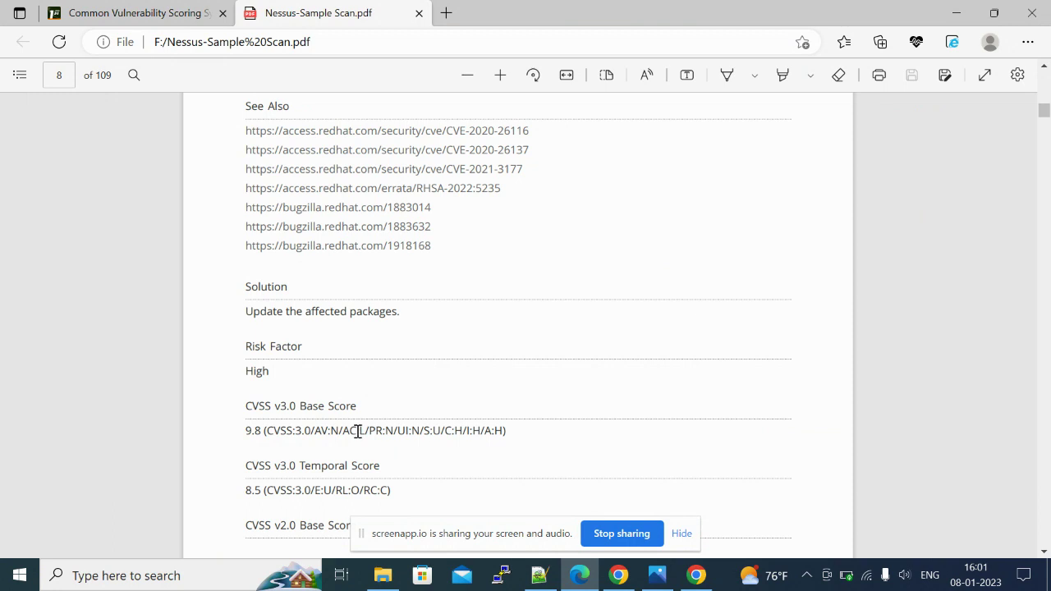
{"action": "left_click", "coordinate": [191, 10]}
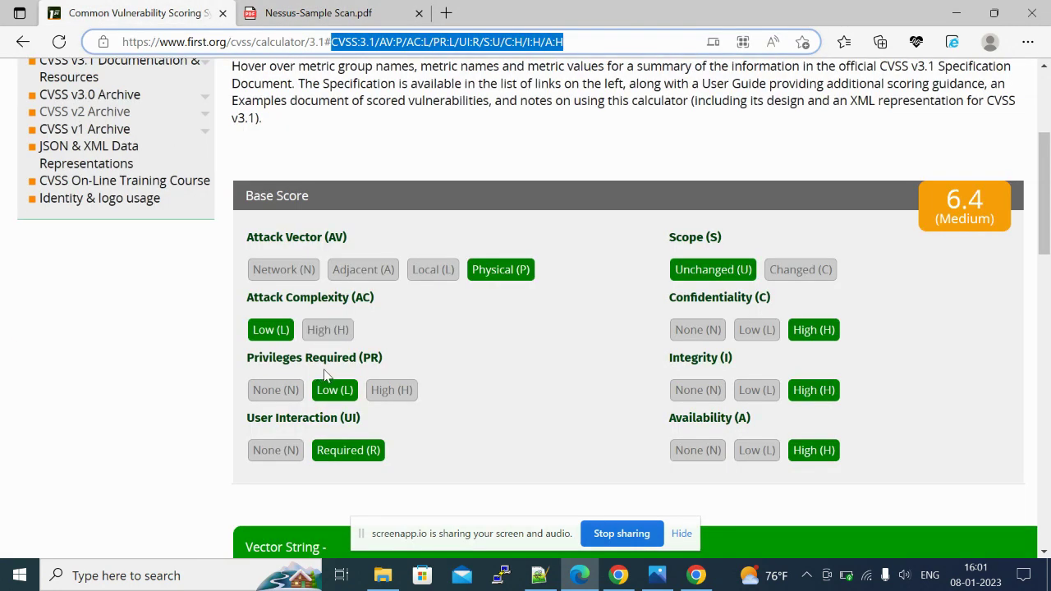
Examine the PR, UI, S, C, I and A metrics in the CVSS v3.0 Base Score vector of Nessus-Sample Scan.pdf, and return to the calculator
{"action": "left_click", "coordinate": [298, 15]}
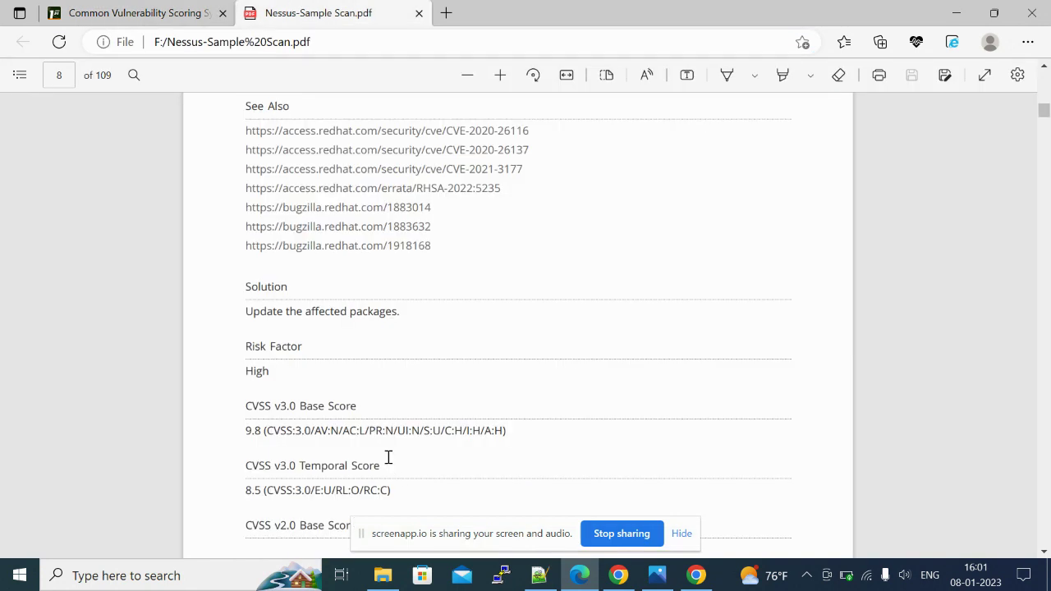
{"action": "left_click_drag", "start_coordinate": [375, 432], "coordinate": [392, 438]}
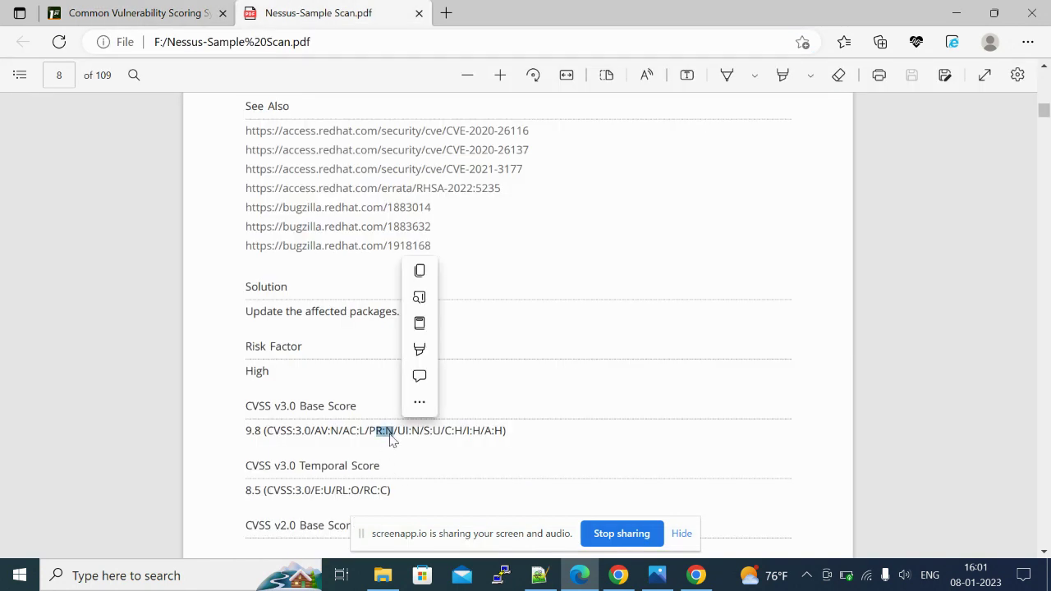
{"action": "double_click", "coordinate": [391, 434]}
{"action": "left_click", "coordinate": [400, 440]}
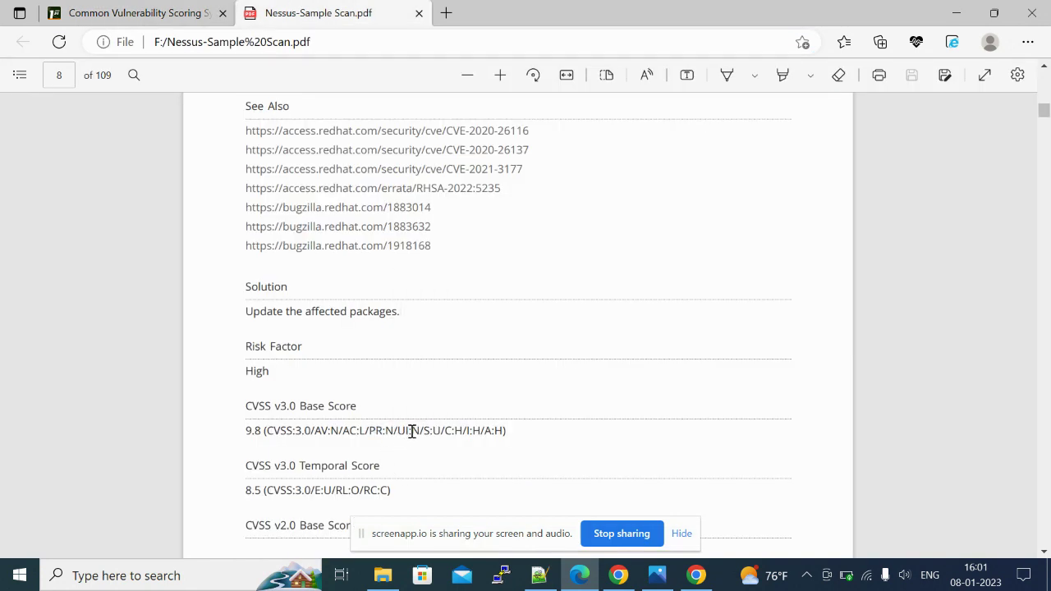
{"action": "left_click_drag", "start_coordinate": [409, 432], "coordinate": [485, 449]}
{"action": "left_click", "coordinate": [492, 439]}
{"action": "left_click", "coordinate": [169, 17]}
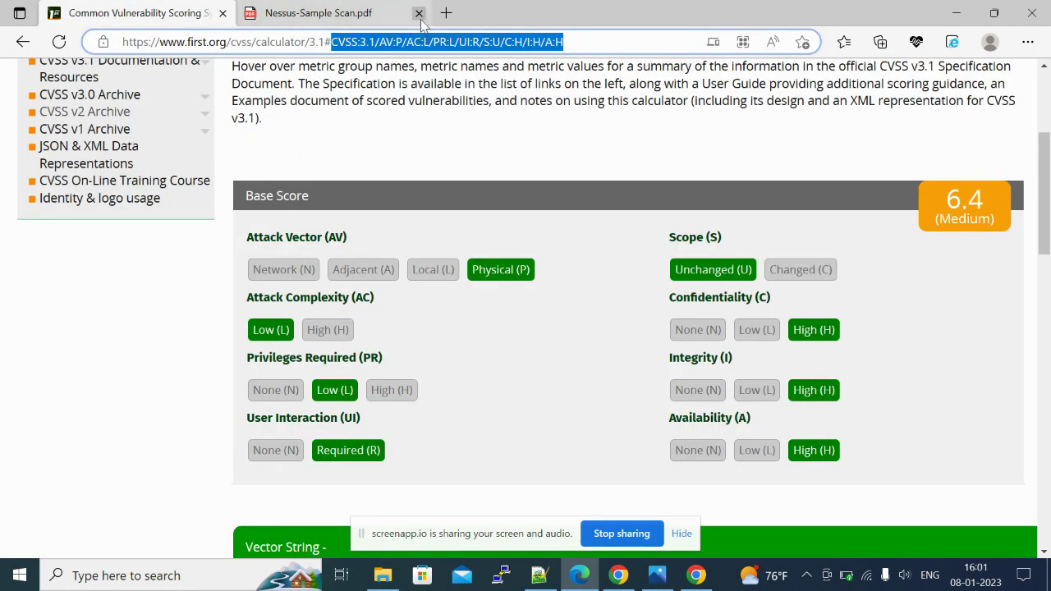
Match the calculator to the Nessus report vector by setting Attack Vector to Network, Privileges Required to None and User Interaction to None
{"action": "left_click", "coordinate": [345, 14]}
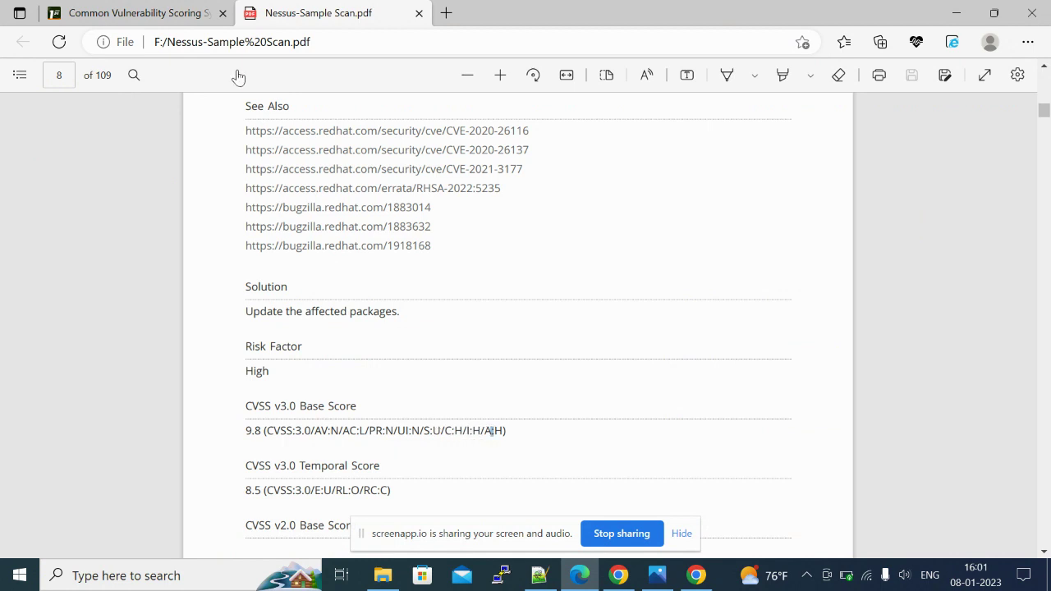
{"action": "left_click", "coordinate": [140, 13]}
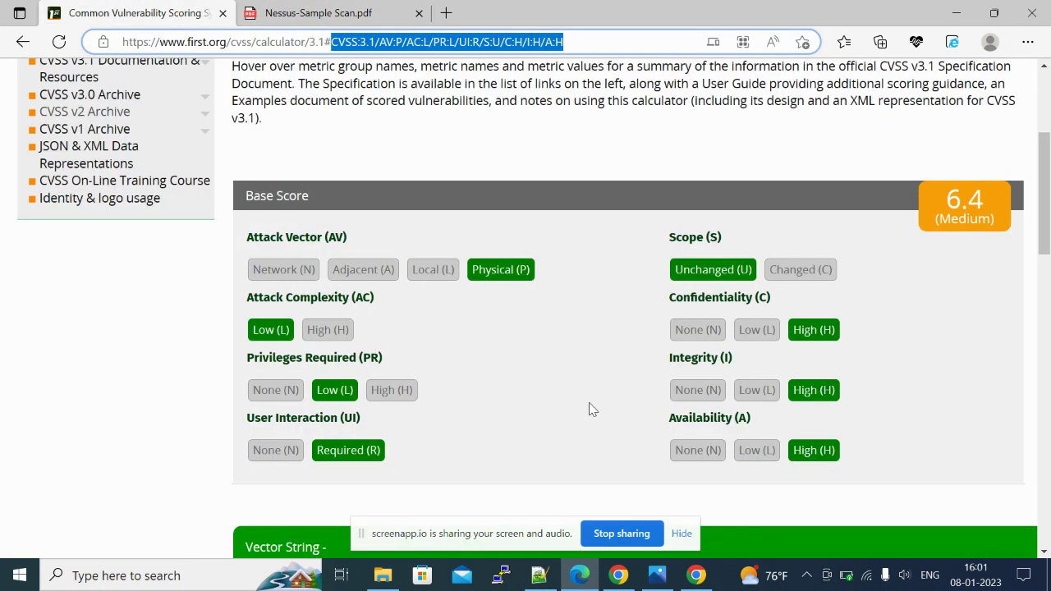
{"action": "left_click", "coordinate": [336, 11]}
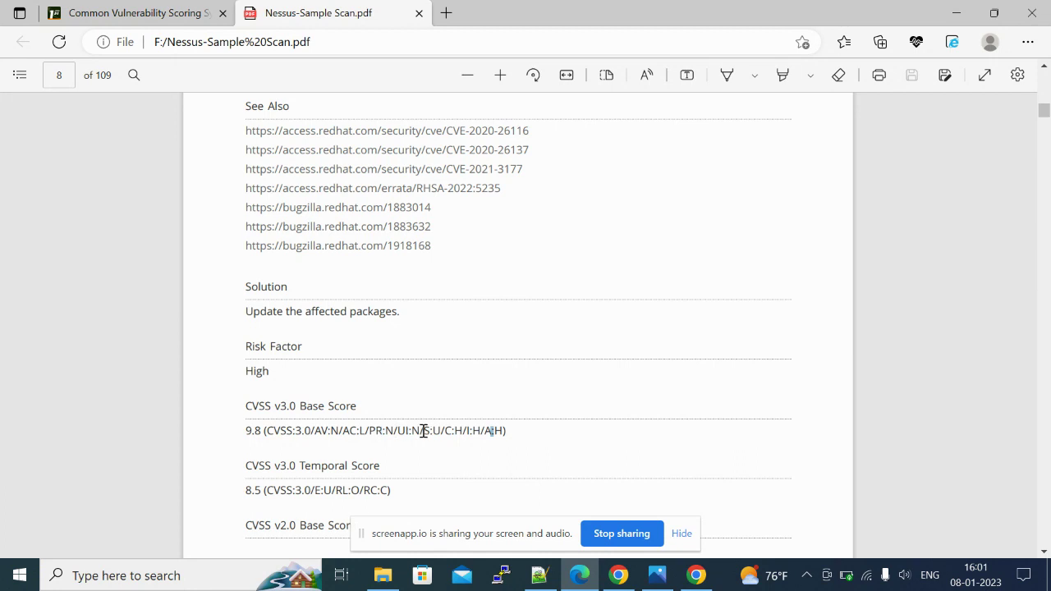
{"action": "key", "text": "ctrl+Tab"}
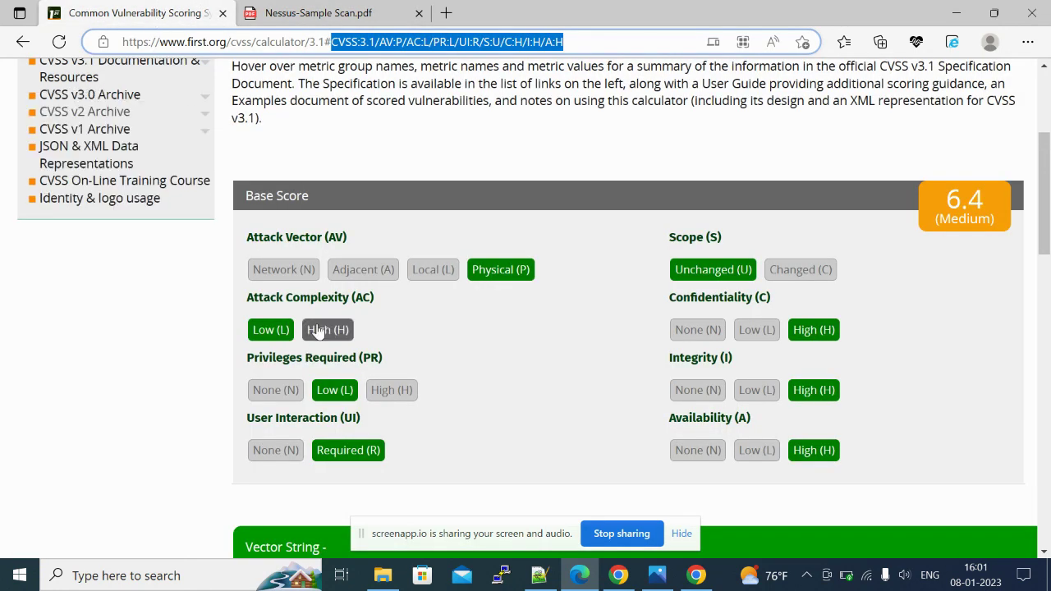
{"action": "left_click", "coordinate": [282, 269]}
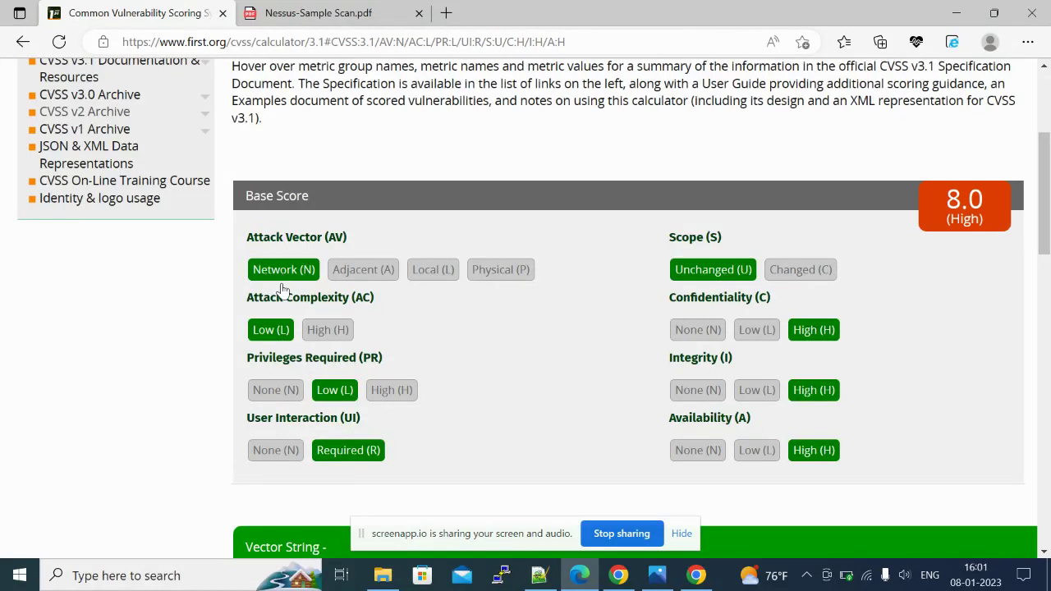
{"action": "left_click", "coordinate": [287, 391]}
{"action": "left_click", "coordinate": [286, 451]}
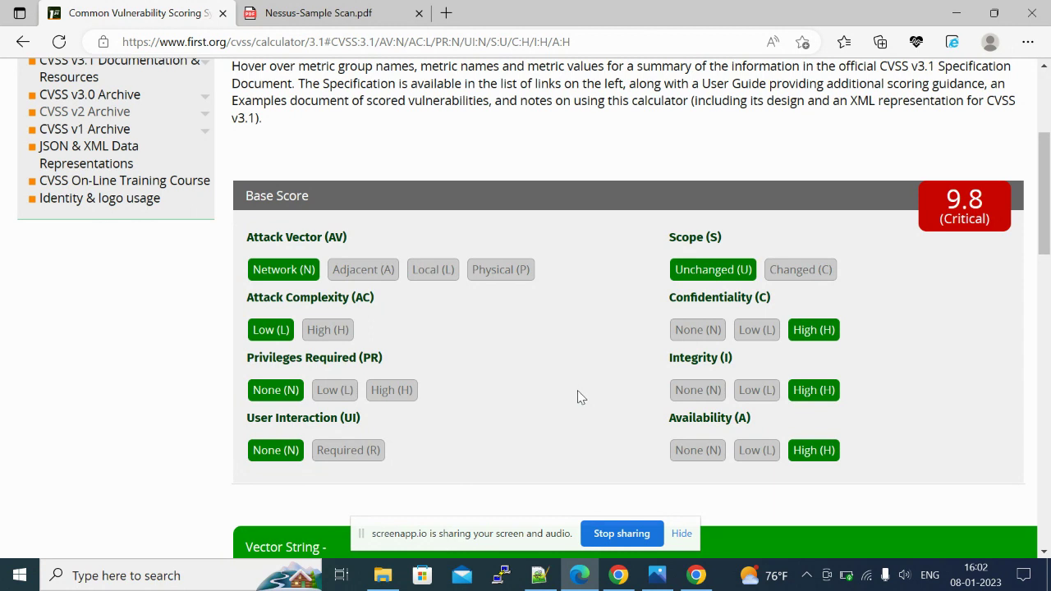
Examine the Vector String, the Temporal Score metrics and the requirement and modified metrics of the Environmental Score section
{"action": "left_click_drag", "start_coordinate": [1044, 222], "coordinate": [1048, 306]}
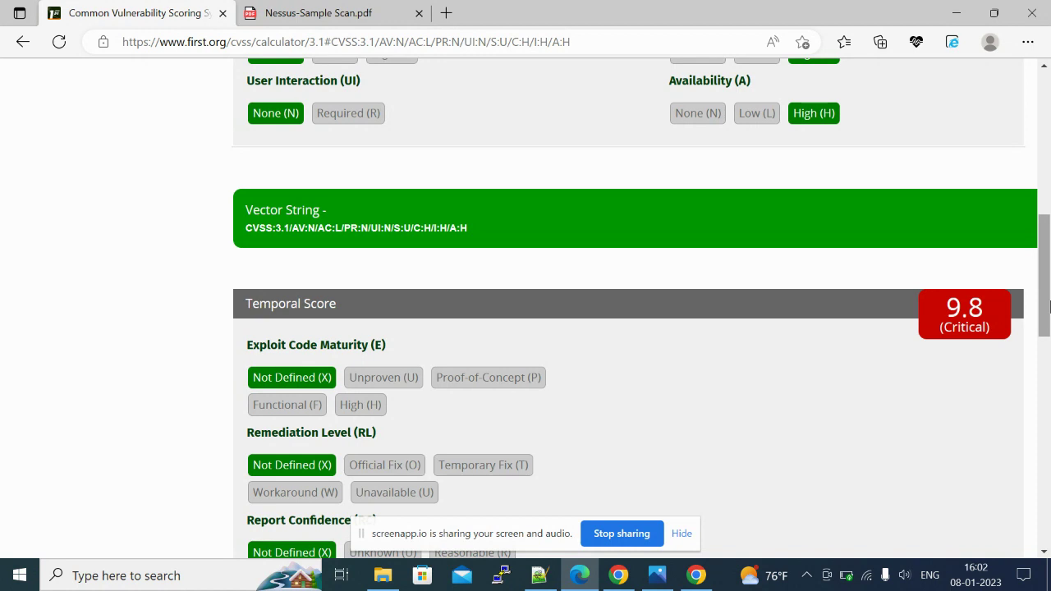
{"action": "scroll", "coordinate": [1048, 305], "scroll_direction": "down", "scroll_amount": 1}
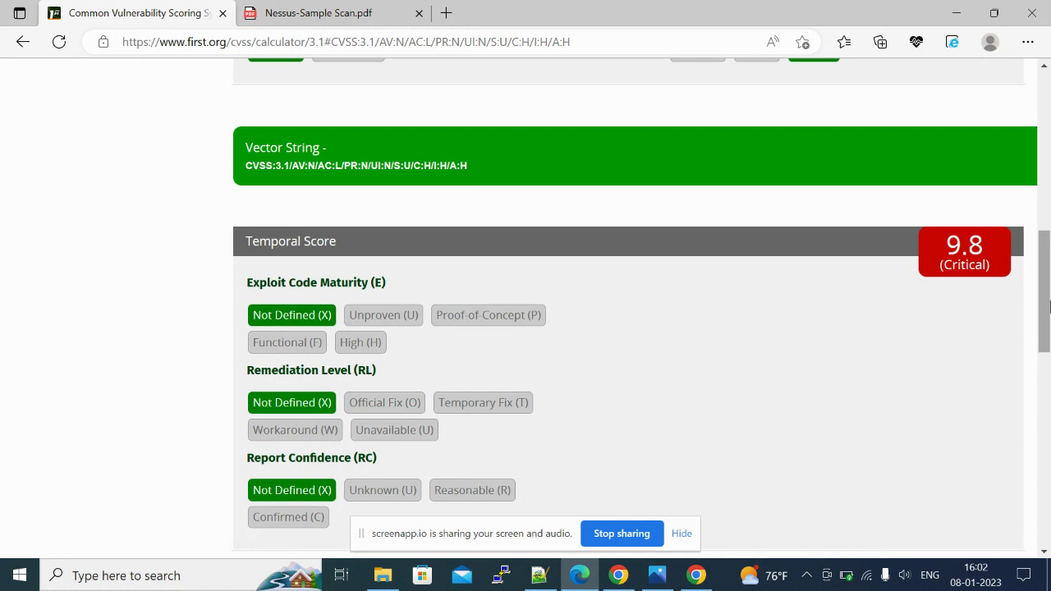
{"action": "scroll", "coordinate": [1047, 295], "scroll_direction": "up", "scroll_amount": 2}
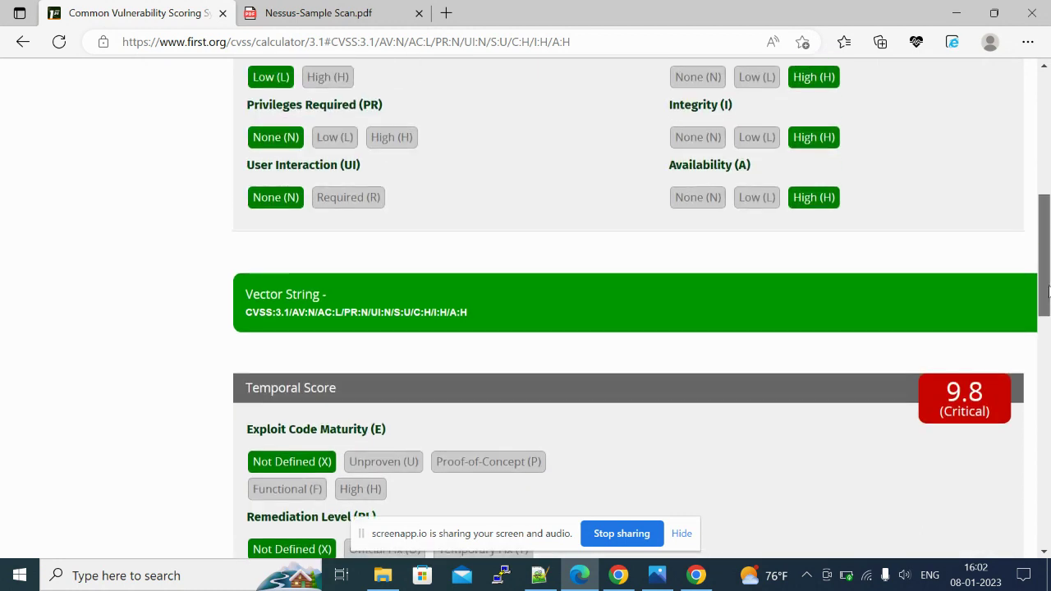
{"action": "scroll", "coordinate": [1048, 270], "scroll_direction": "up", "scroll_amount": 2}
{"action": "scroll", "coordinate": [1047, 246], "scroll_direction": "down", "scroll_amount": 1}
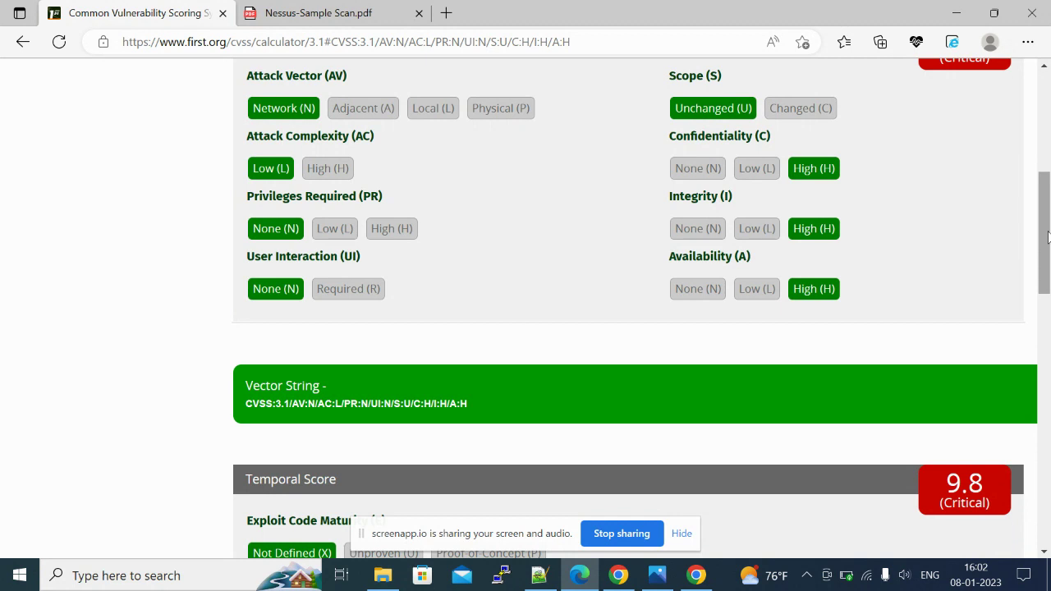
{"action": "left_click_drag", "start_coordinate": [1047, 236], "coordinate": [1047, 384]}
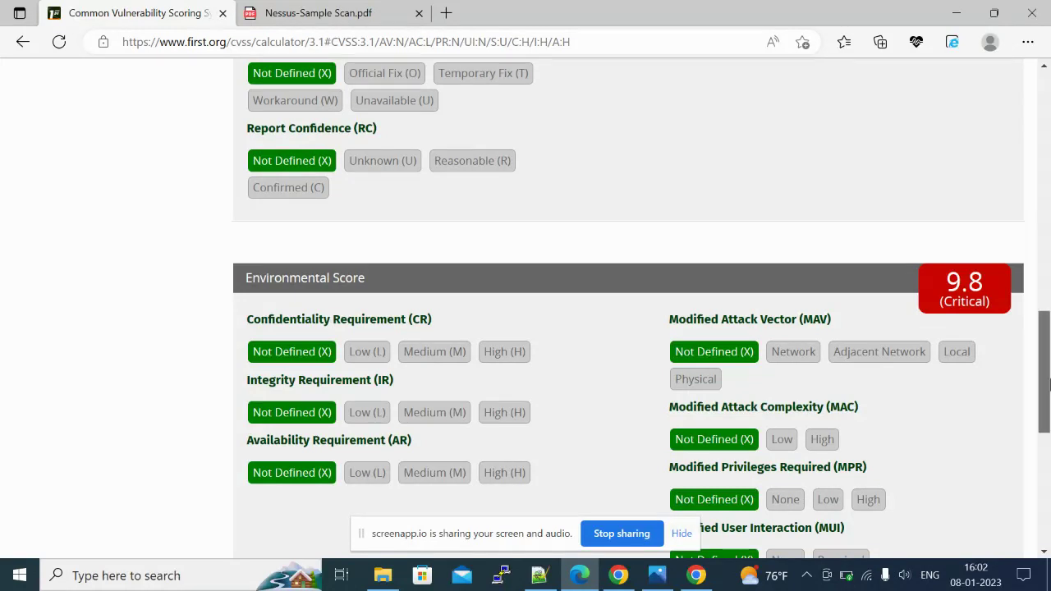
{"action": "left_click_drag", "start_coordinate": [1047, 384], "coordinate": [1047, 388]}
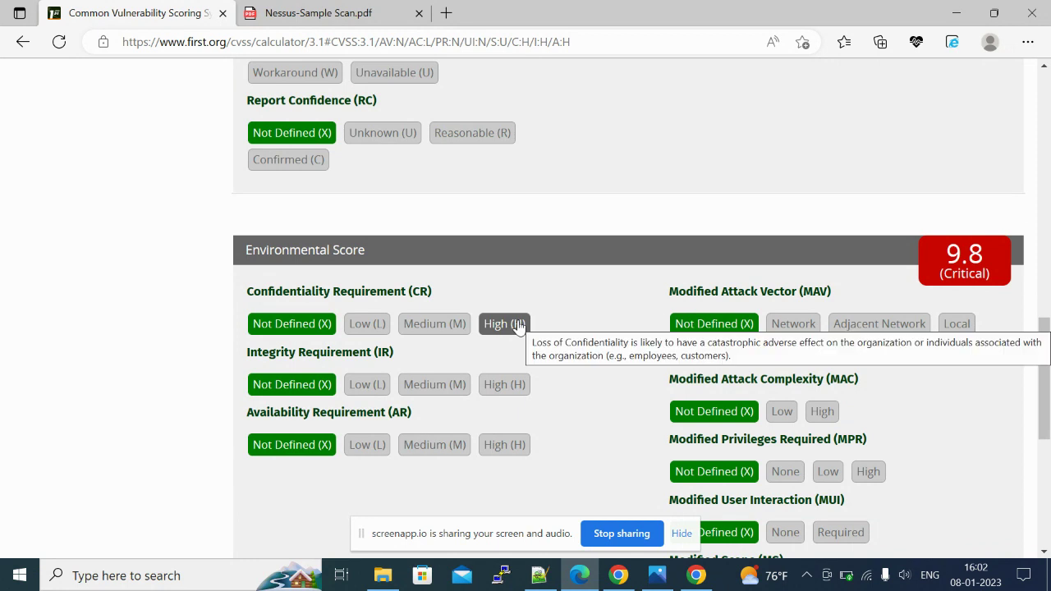
{"action": "mouse_move", "coordinate": [421, 293]}
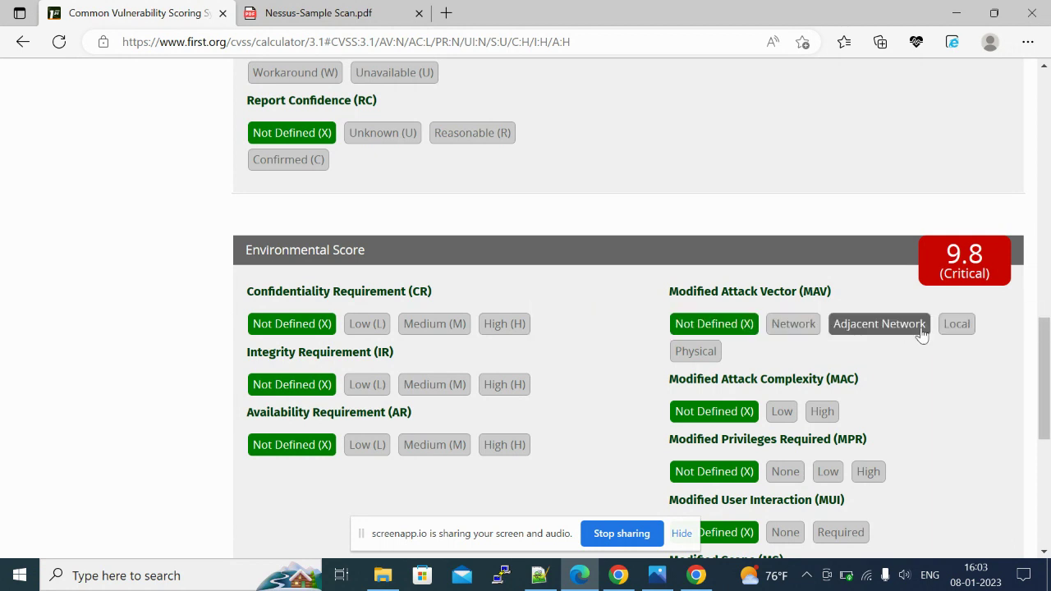
{"action": "left_click_drag", "start_coordinate": [1047, 392], "coordinate": [1048, 404]}
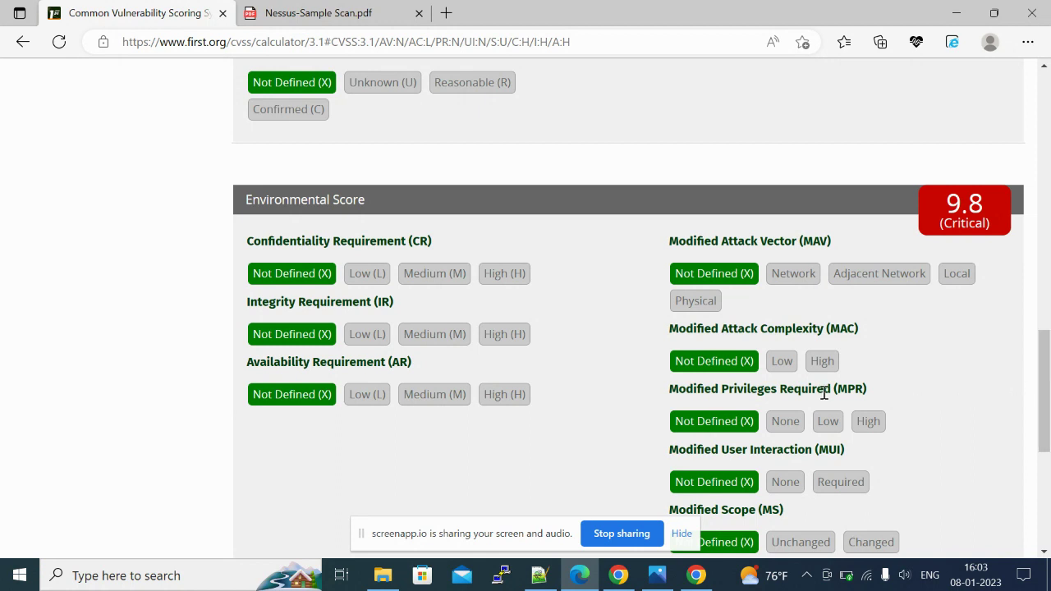
{"action": "mouse_move", "coordinate": [1047, 410]}
{"action": "left_mouse_down"}
{"action": "mouse_move", "coordinate": [1047, 505]}
{"action": "mouse_move", "coordinate": [1047, 193]}
{"action": "mouse_move", "coordinate": [1048, 433]}
{"action": "mouse_move", "coordinate": [1048, 294]}
{"action": "mouse_move", "coordinate": [1049, 407]}
{"action": "left_mouse_up"}
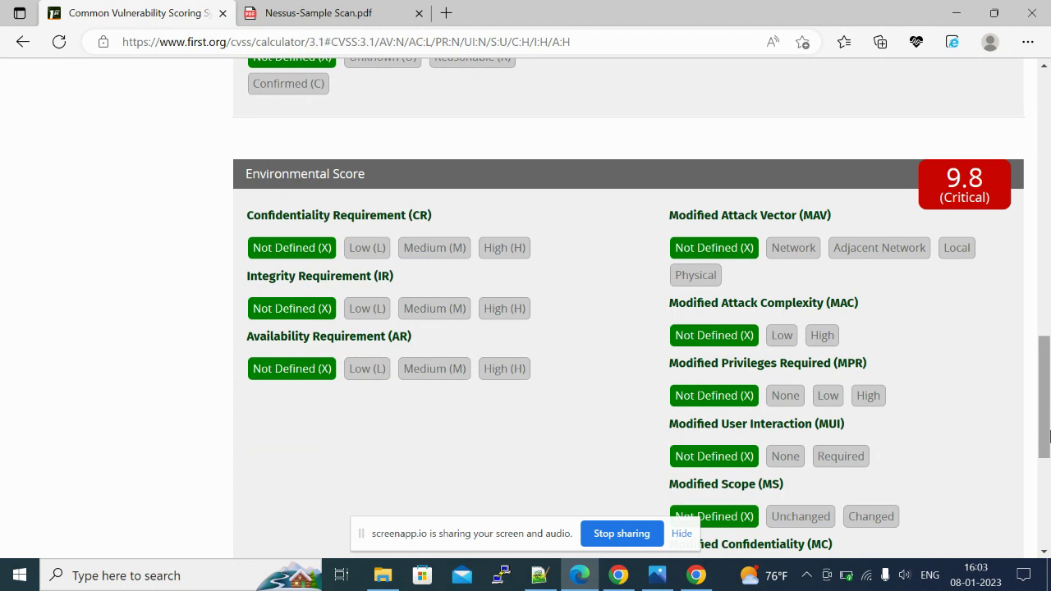
Set Modified Confidentiality, Modified Integrity and Modified Availability to Low, and check the resulting Environmental Score
{"action": "scroll", "coordinate": [1049, 435], "scroll_direction": "down", "scroll_amount": 3}
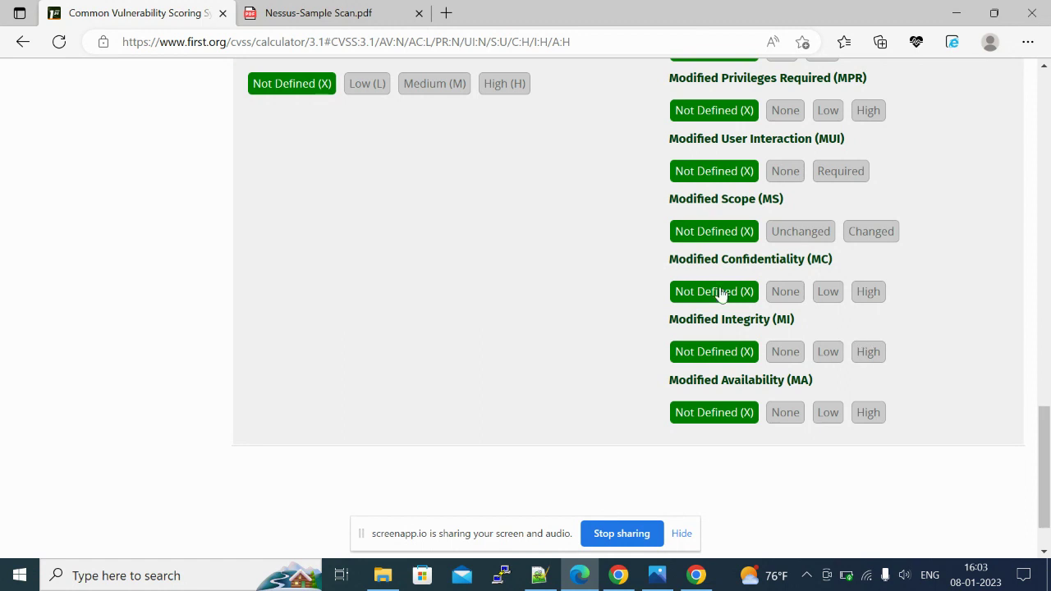
{"action": "left_click", "coordinate": [825, 294]}
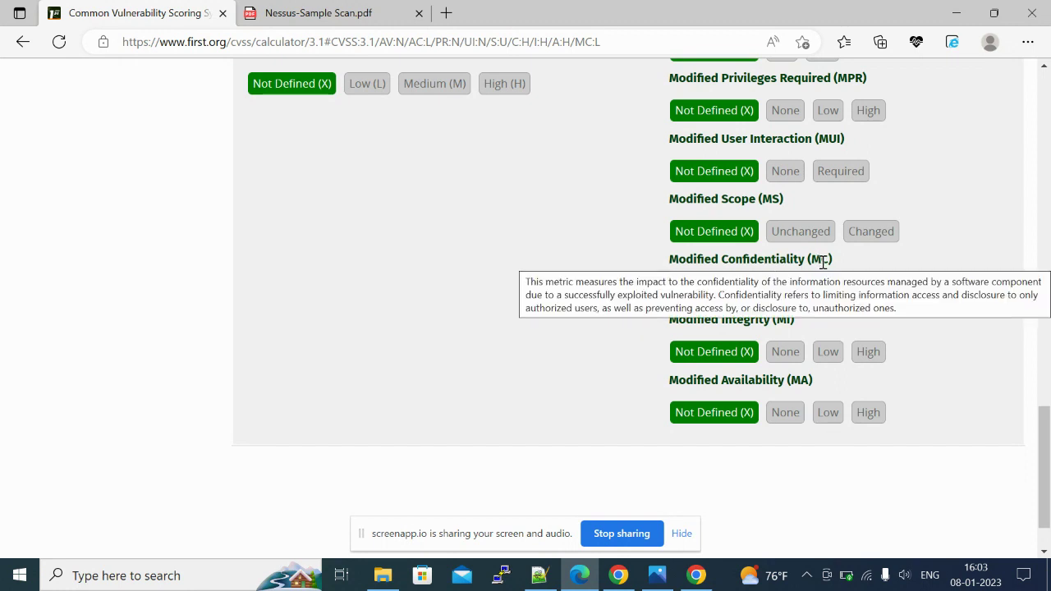
{"action": "left_click", "coordinate": [827, 352]}
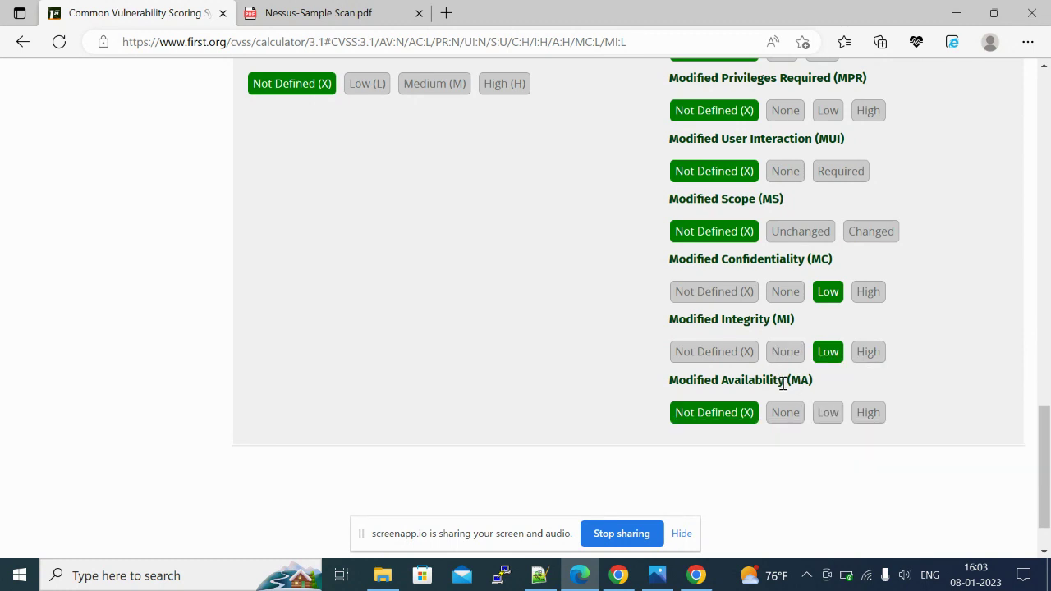
{"action": "left_click", "coordinate": [831, 421]}
{"action": "scroll", "coordinate": [831, 422], "scroll_direction": "up", "scroll_amount": 4}
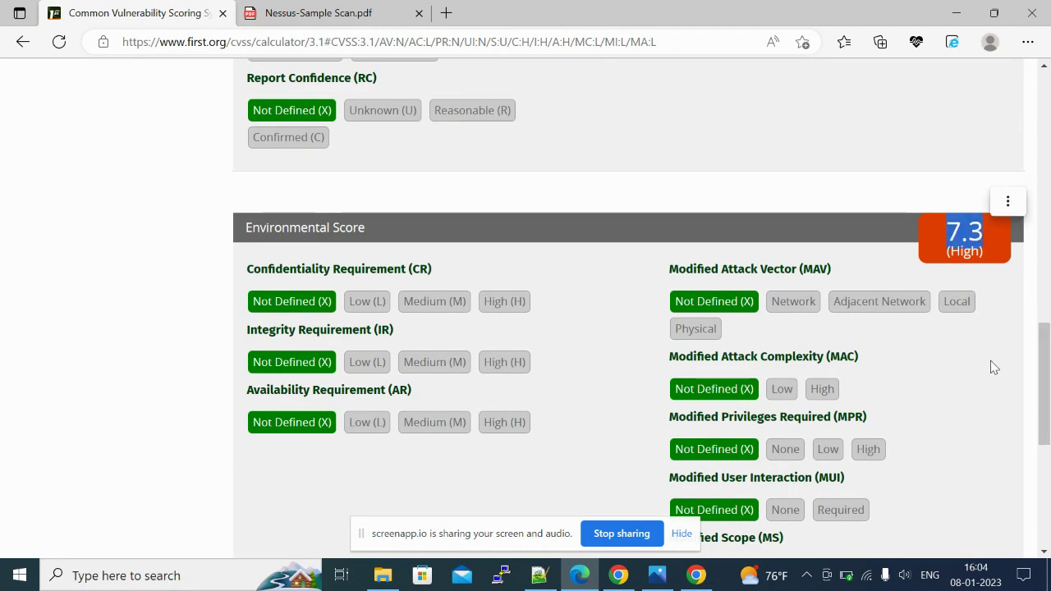
{"action": "left_click_drag", "start_coordinate": [1044, 354], "coordinate": [1050, 396]}
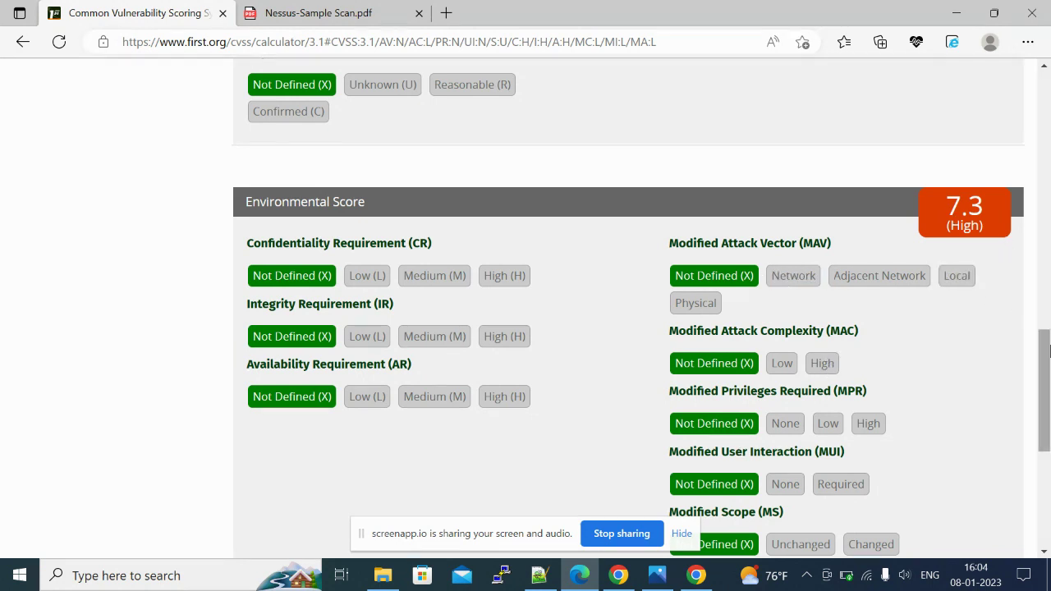
Return to the start of the calculator page and look through the Standards & Publications entries and the CVSS v3.1 Documentation & Resources links
{"action": "left_click_drag", "start_coordinate": [1049, 382], "coordinate": [1049, 97]}
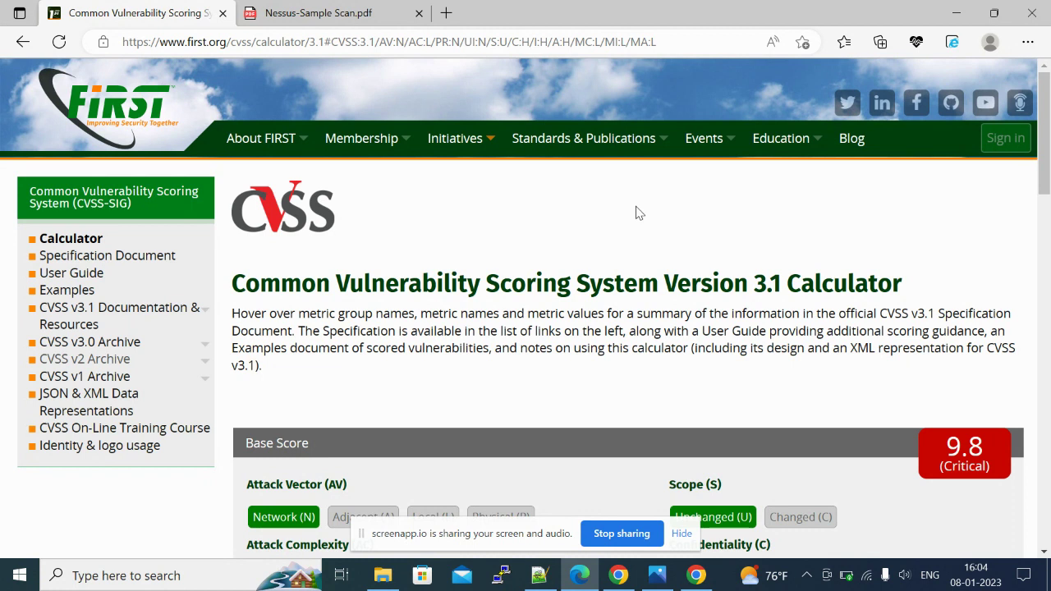
{"action": "mouse_move", "coordinate": [579, 136]}
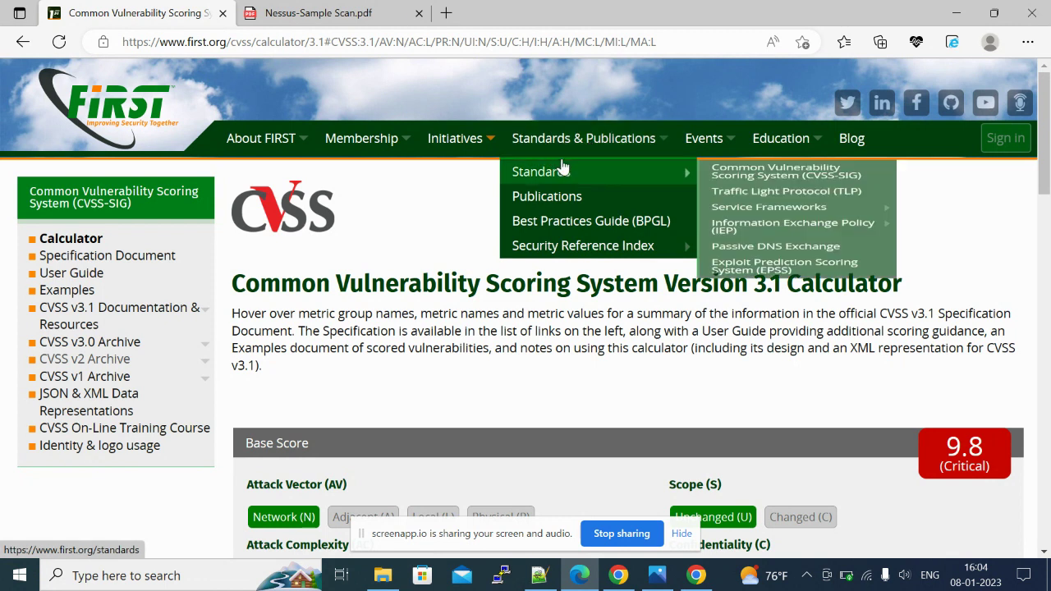
{"action": "mouse_move", "coordinate": [668, 170]}
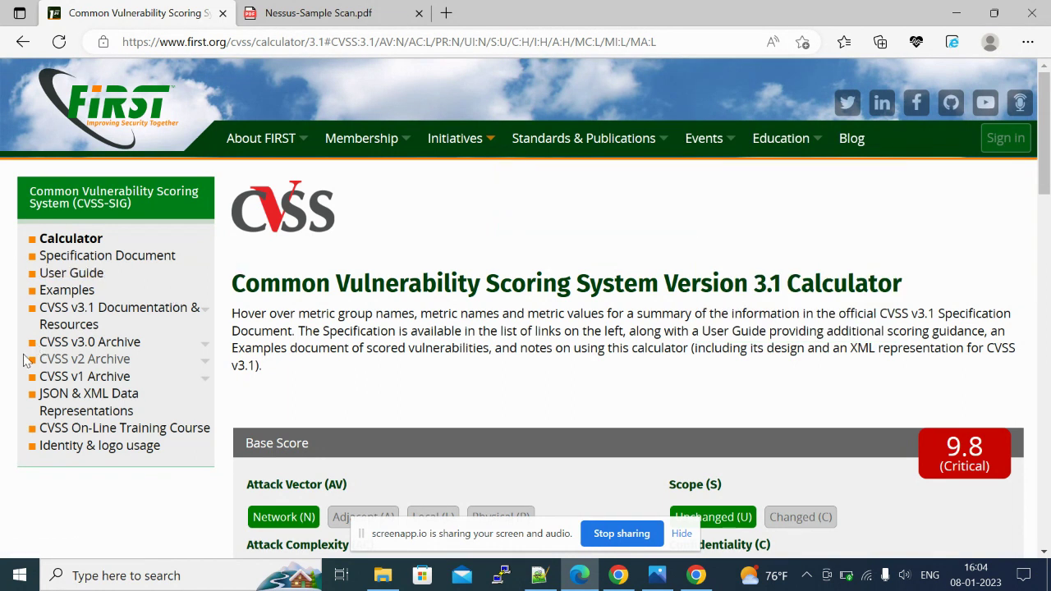
{"action": "mouse_move", "coordinate": [106, 328]}
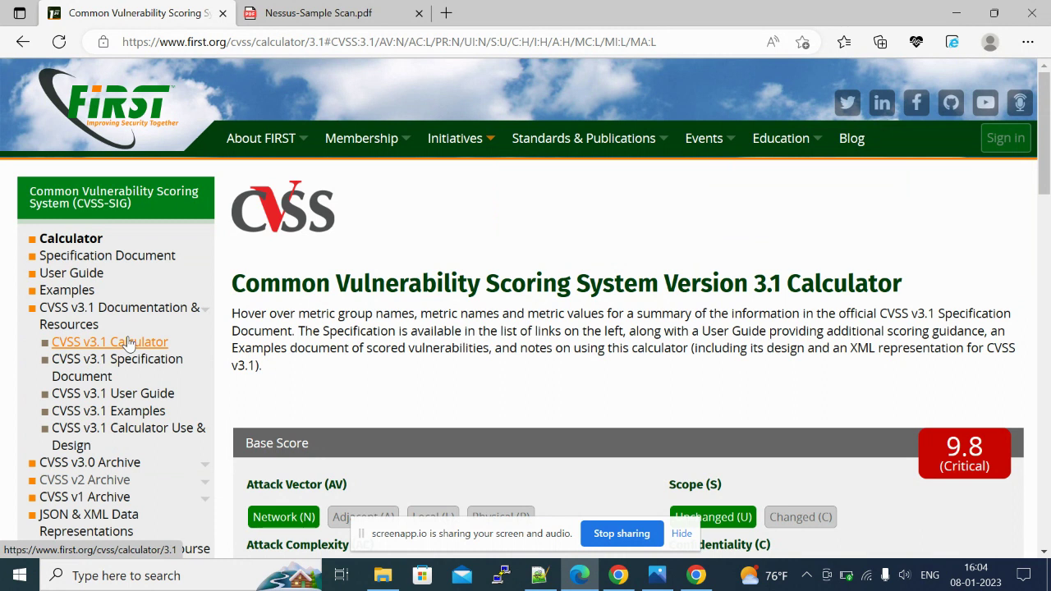